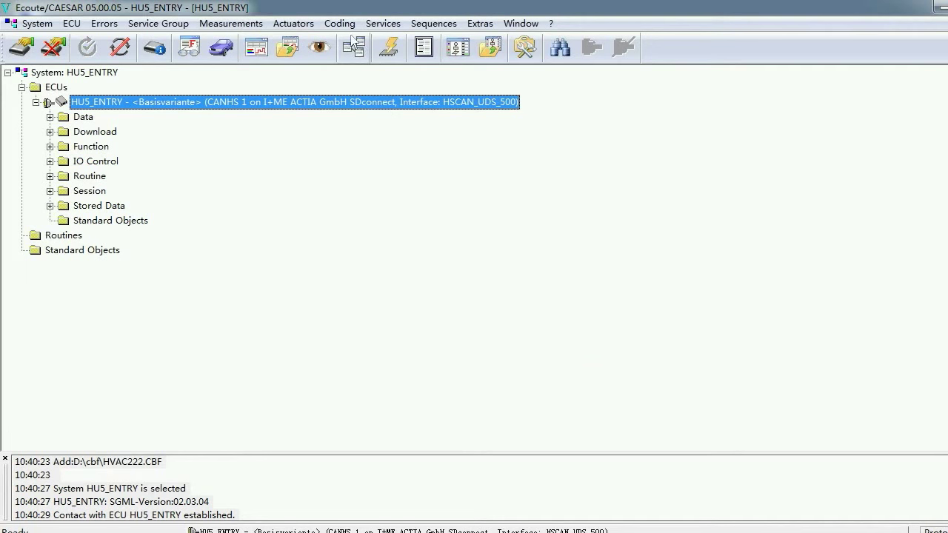
Open variant coding for the HU5_ENTRY ECU and select the VCD_Several_Applications service
left_click(356, 47)
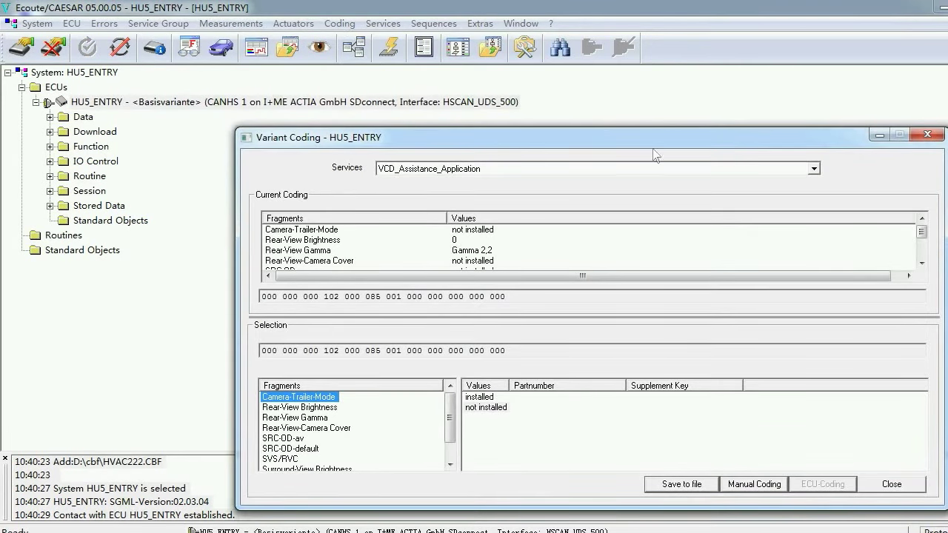
left_click(814, 169)
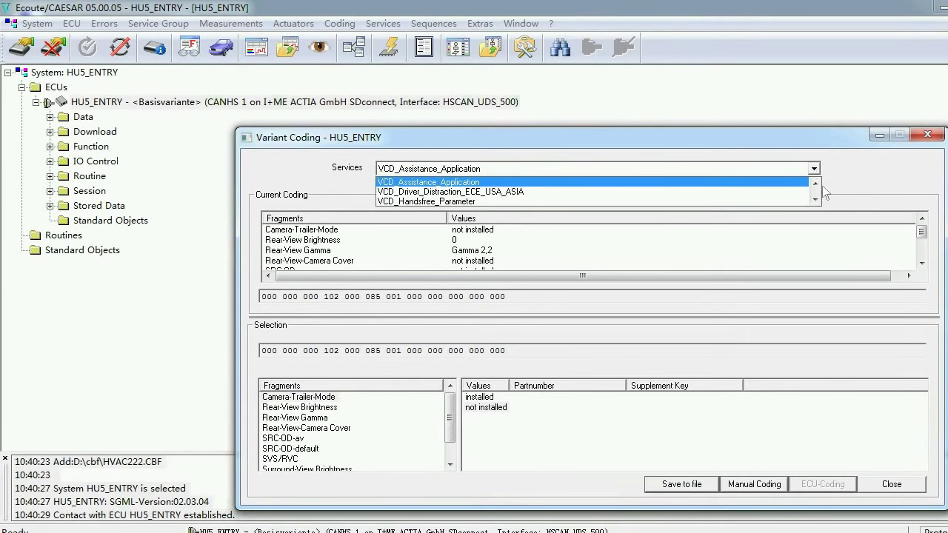
left_click(815, 200)
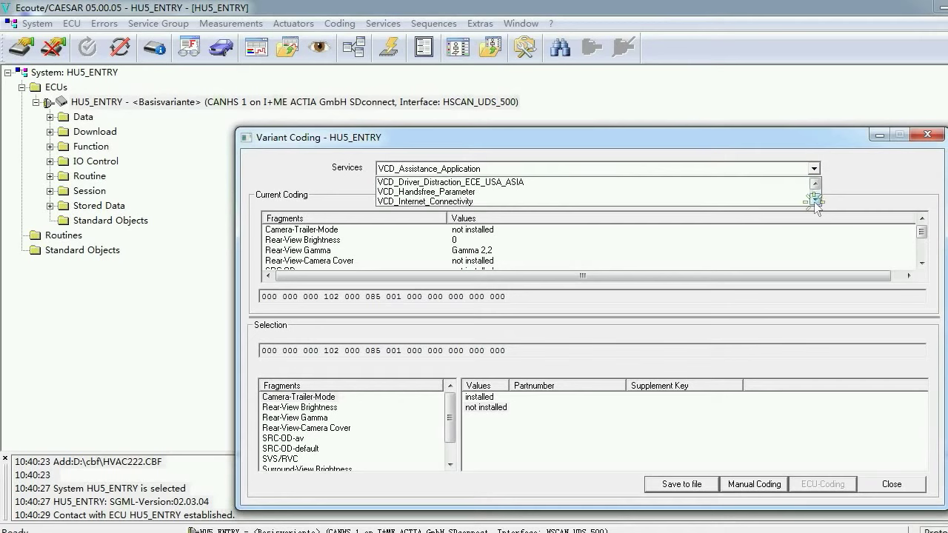
left_click(815, 200)
left_click(815, 200)
left_click(815, 200)
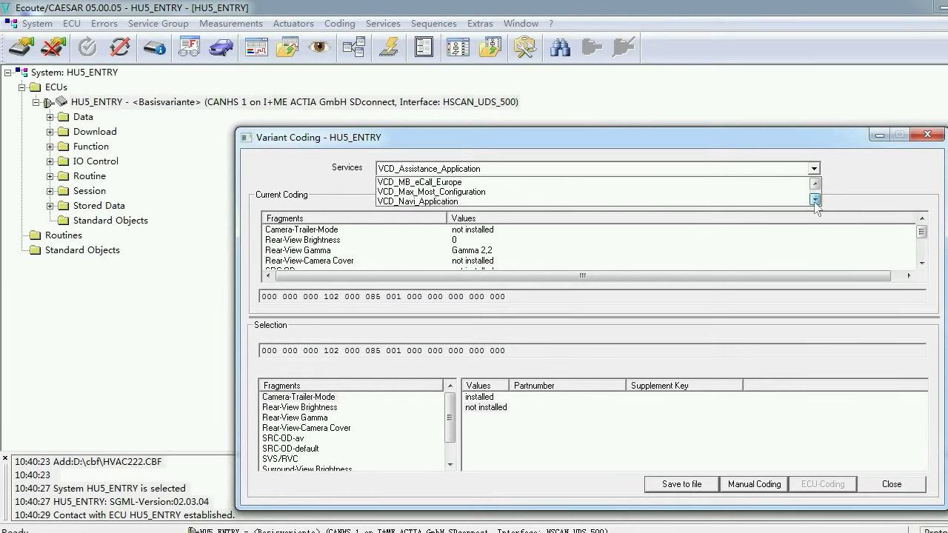
left_click(815, 200)
left_click(815, 200)
left_click(815, 200)
left_click(815, 200)
left_click(815, 200)
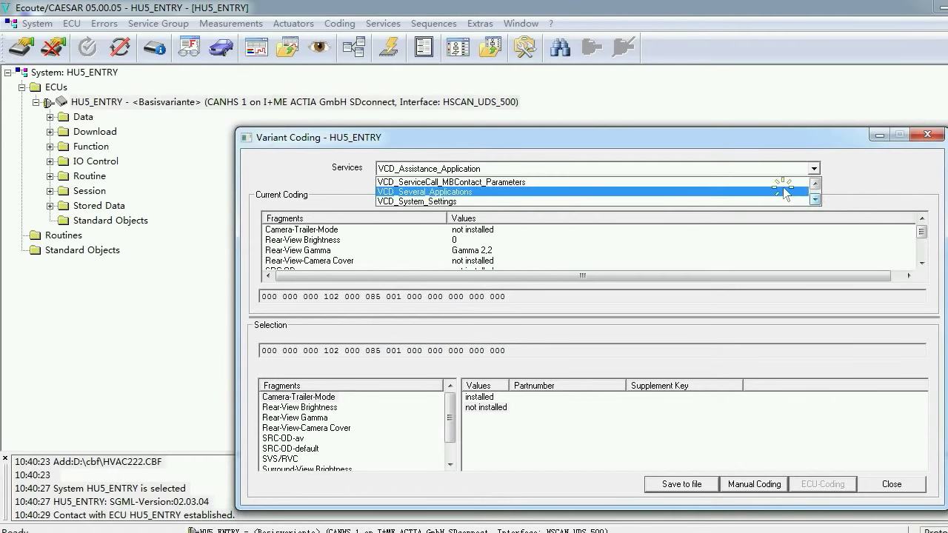
left_click(783, 191)
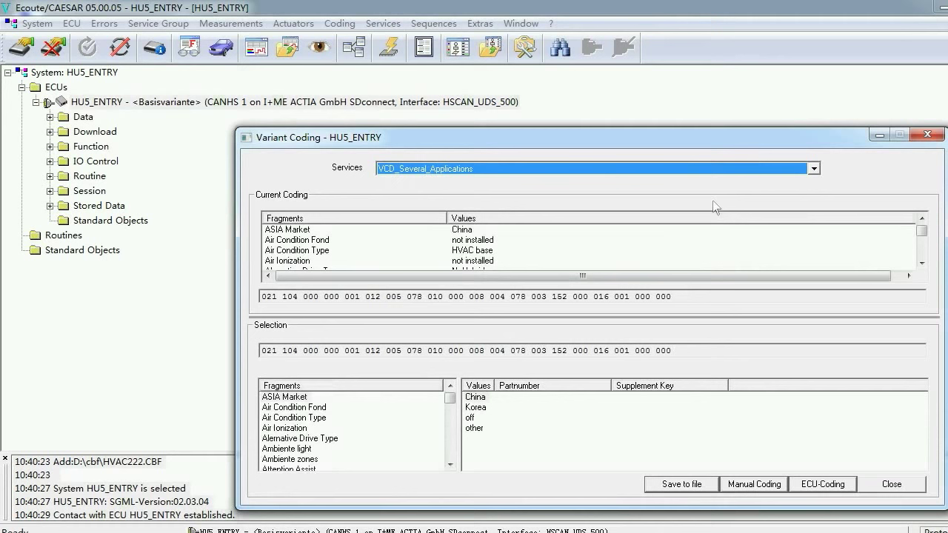
Set the Air Ionization fragment to installed and write the coding to the ECU, accepting the SCN reset
left_click(286, 428)
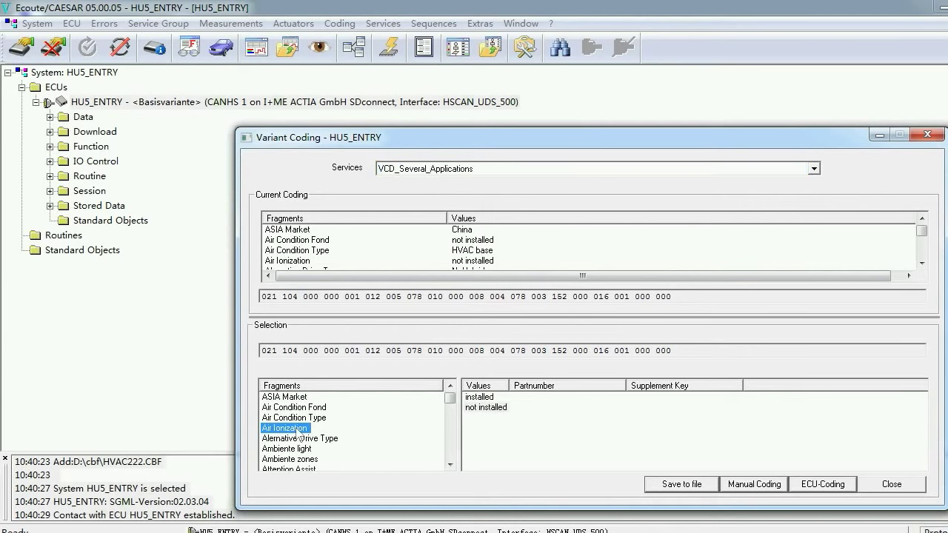
left_click(479, 398)
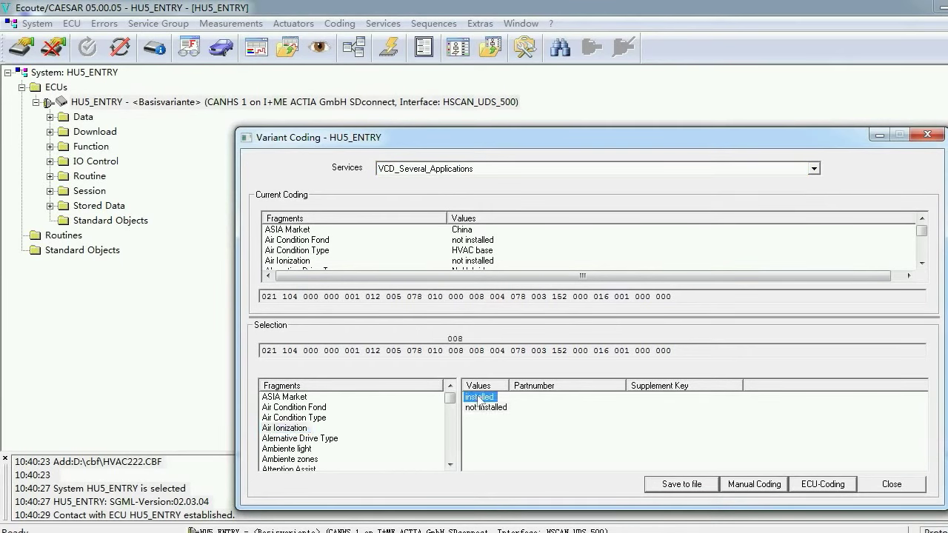
left_click(844, 487)
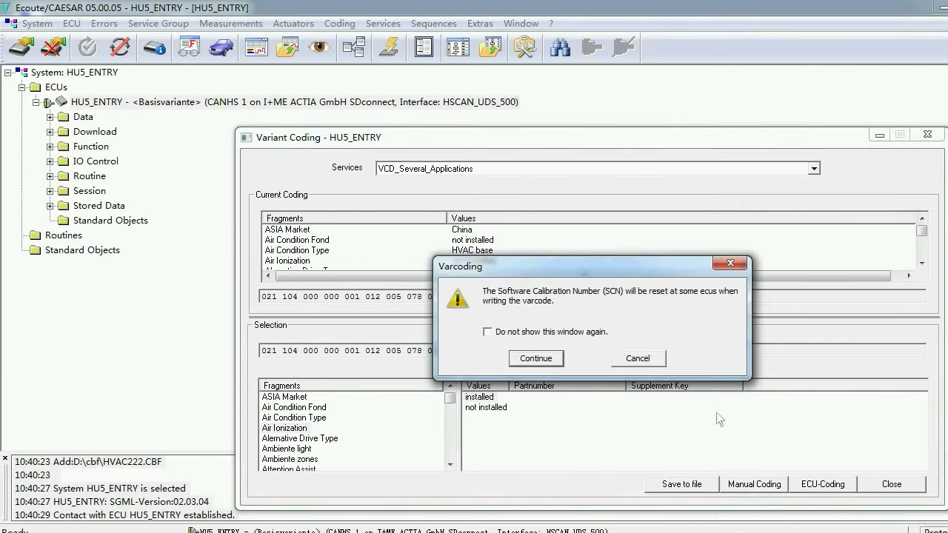
left_click(543, 360)
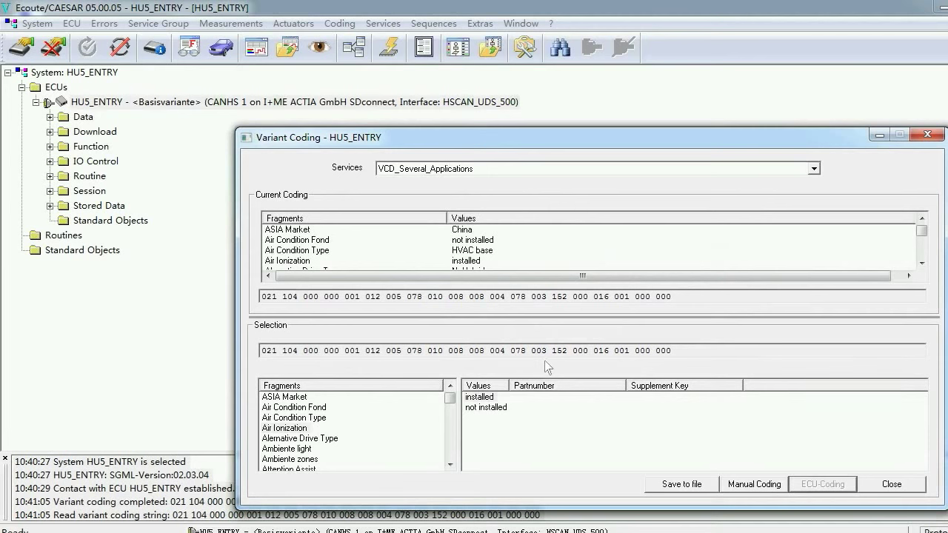
left_click(884, 481)
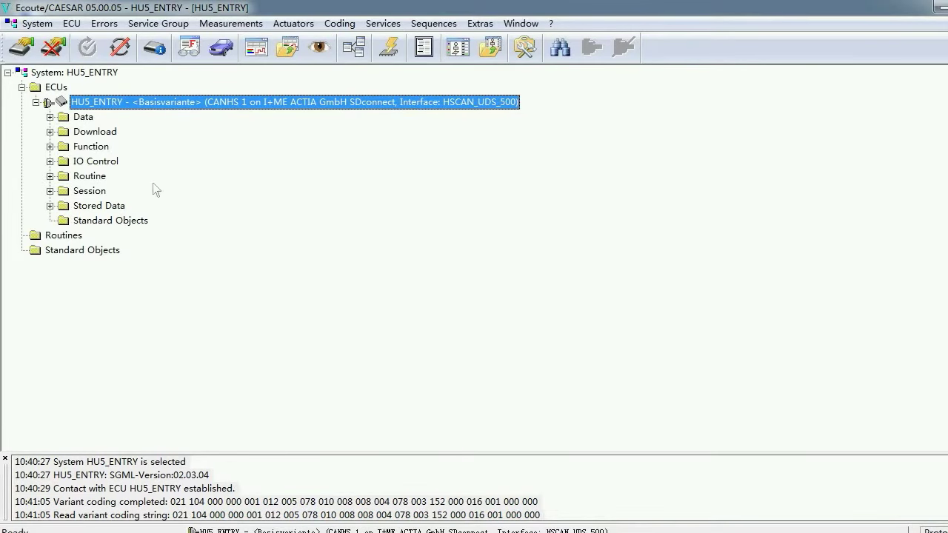
Execute the FN_HardReset function on the HU5_ENTRY ECU and deselect the current system
left_click(50, 147)
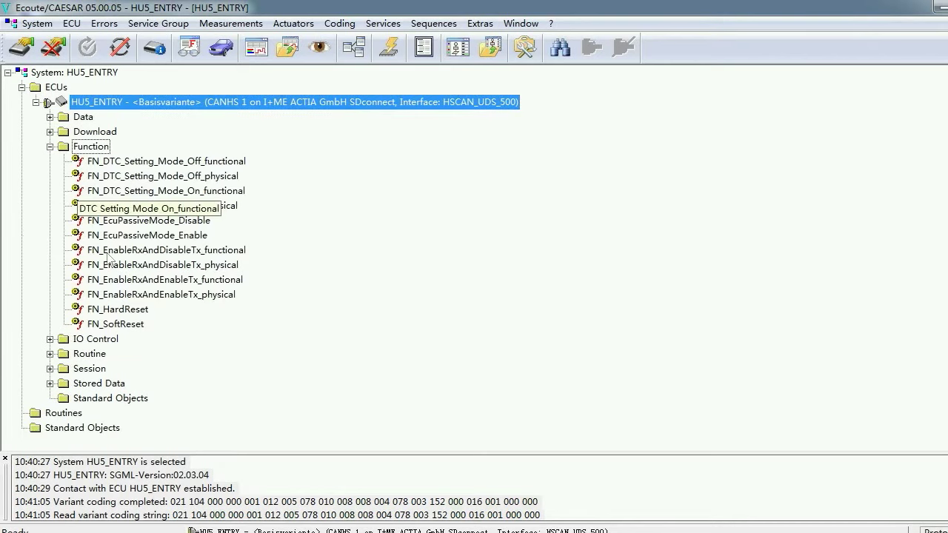
left_click(119, 310)
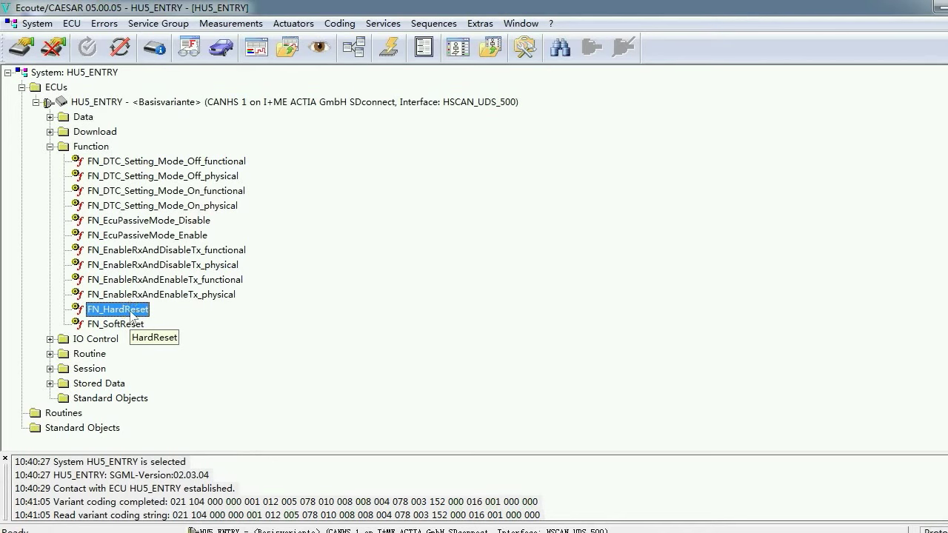
double_click(131, 315)
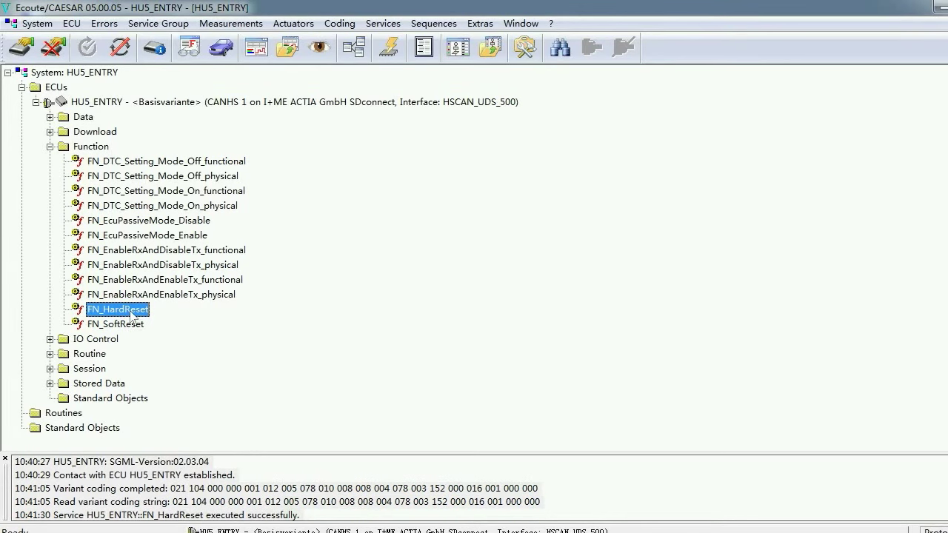
left_click(56, 46)
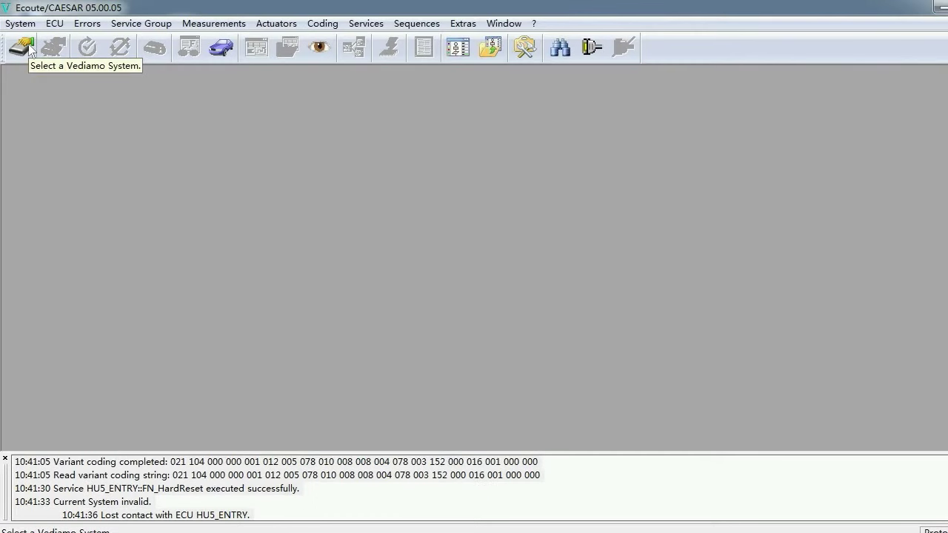
Select the HU5_ENTRY system from D:\cbf and establish contact with its ECU, declining automatic variant detection
left_click(29, 47)
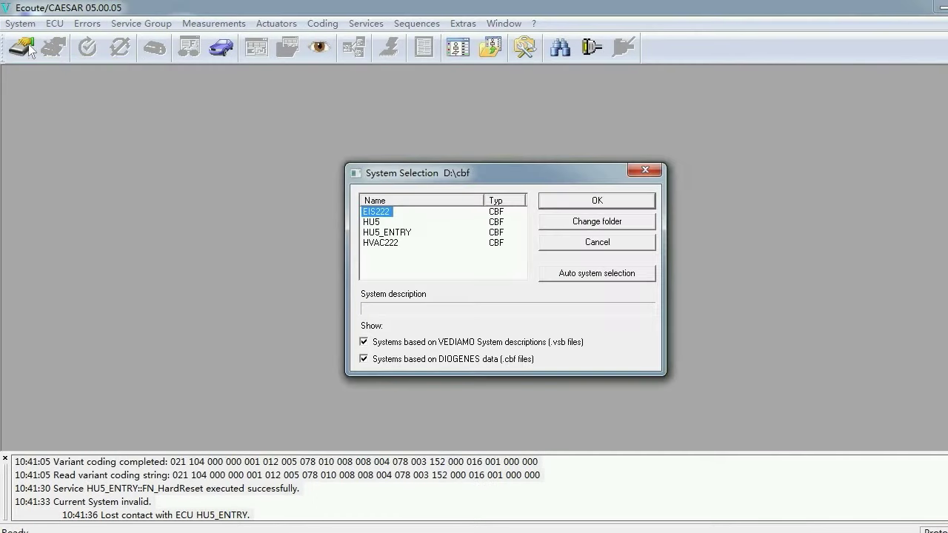
left_click(404, 231)
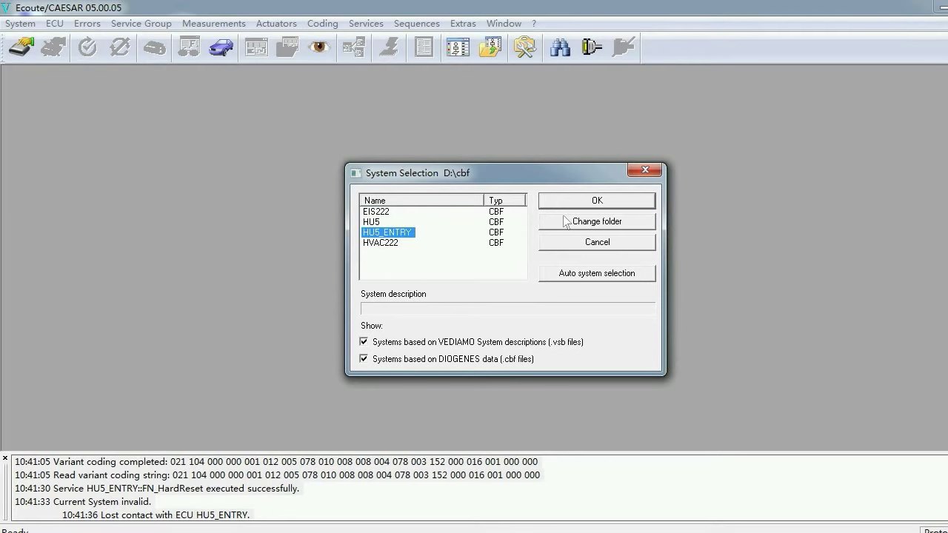
left_click(584, 202)
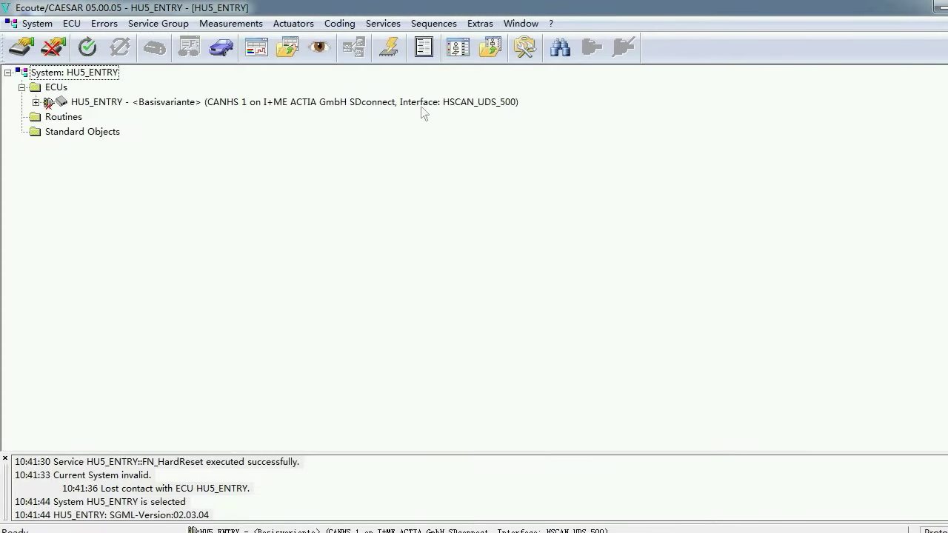
left_click(415, 102)
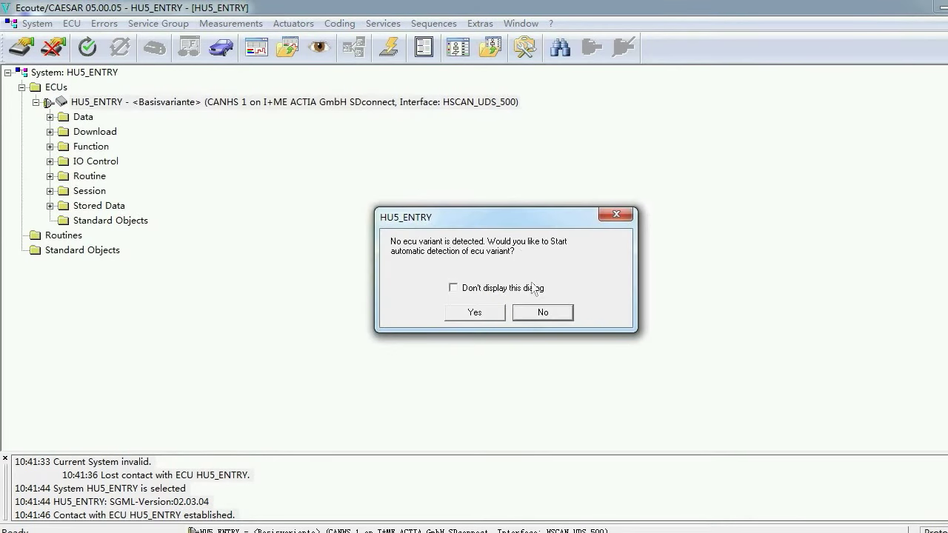
left_click(543, 312)
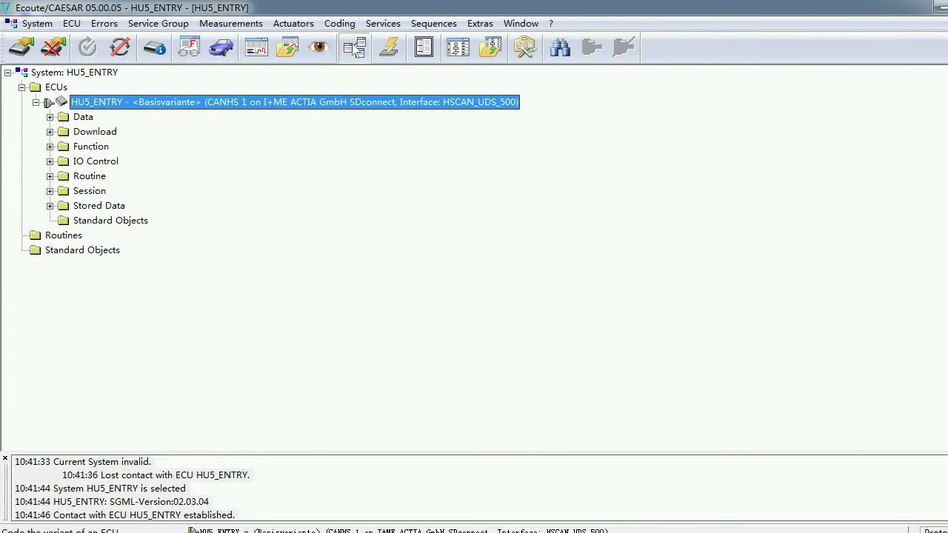
Reopen variant coding for HU5_ENTRY and set the Scent Generation fragment in VCD_Several_Applications to installed
left_click(357, 48)
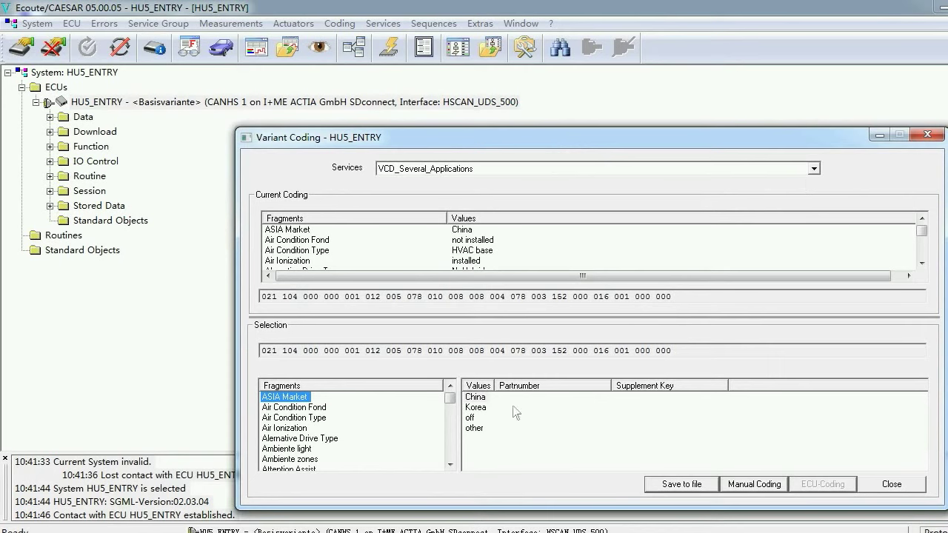
left_click(450, 465)
left_click(450, 465)
left_click(450, 464)
left_click(449, 465)
left_click(450, 465)
left_click(450, 465)
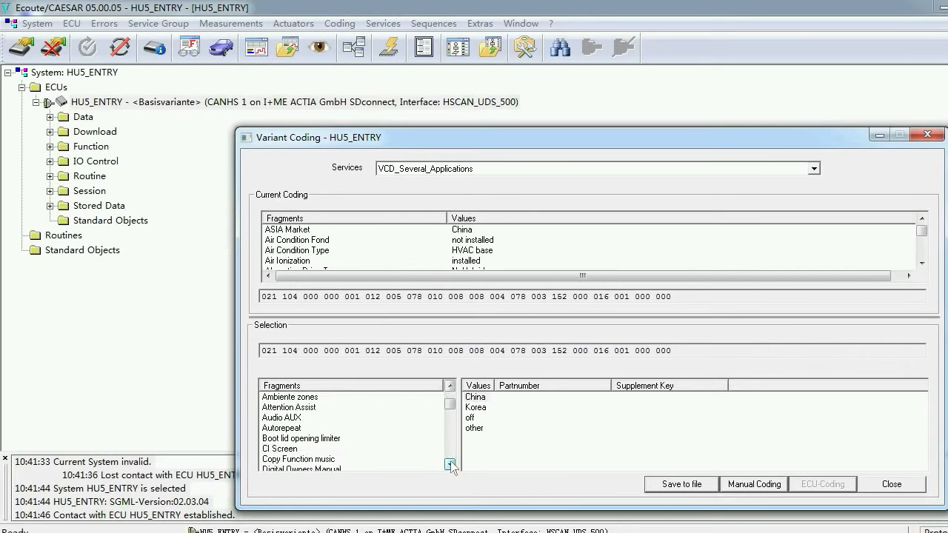
left_click(450, 465)
left_click(450, 465)
left_click(450, 464)
left_click(450, 464)
left_click(450, 465)
left_click(450, 465)
left_click(450, 465)
left_click(450, 465)
left_click(449, 465)
left_click(450, 464)
left_click(450, 464)
left_click(450, 465)
left_click(450, 464)
left_click(450, 464)
left_click(449, 464)
left_click(449, 464)
left_click(449, 465)
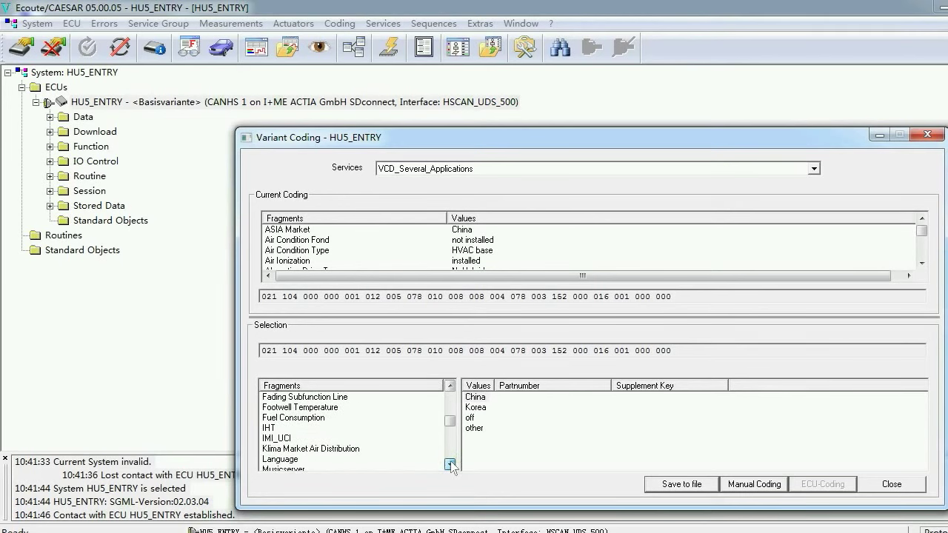
left_click(450, 464)
left_click(450, 464)
left_click(450, 465)
left_click(449, 465)
left_click(450, 464)
left_click(450, 464)
left_click(449, 464)
left_click(450, 465)
left_click(450, 464)
left_click(450, 465)
left_click(449, 465)
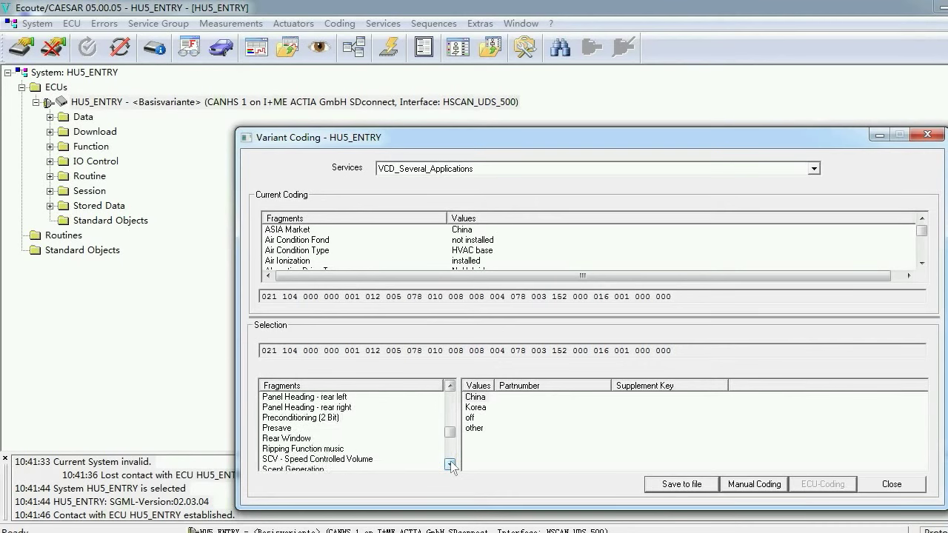
left_click(449, 464)
left_click(450, 464)
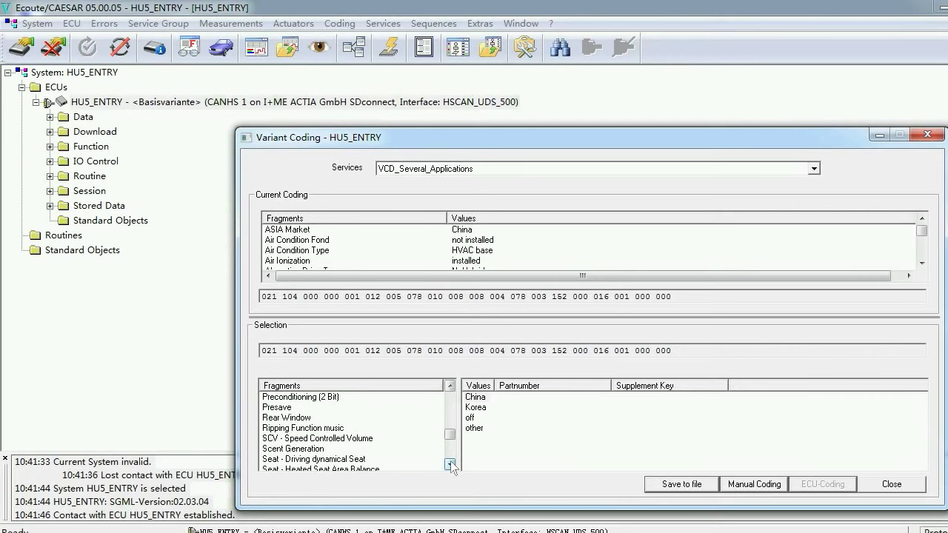
left_click(449, 464)
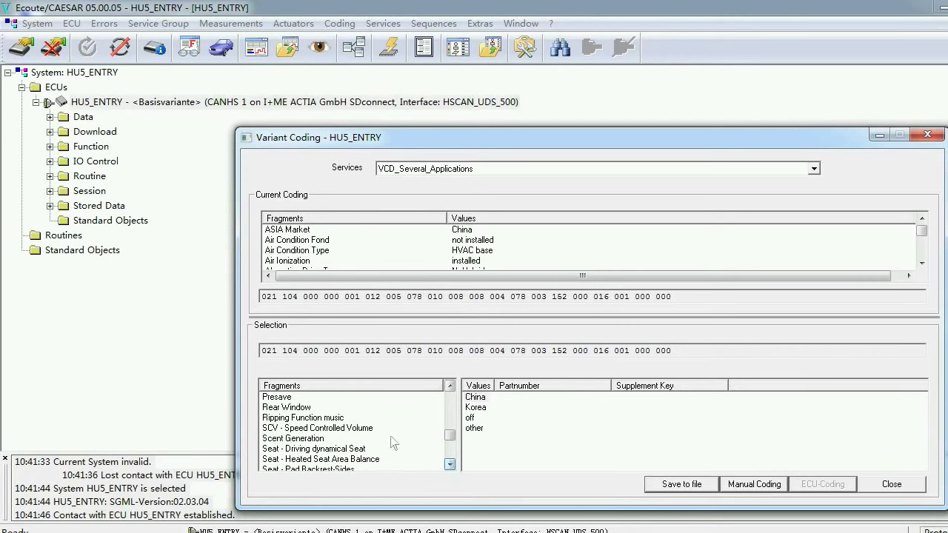
left_click(310, 438)
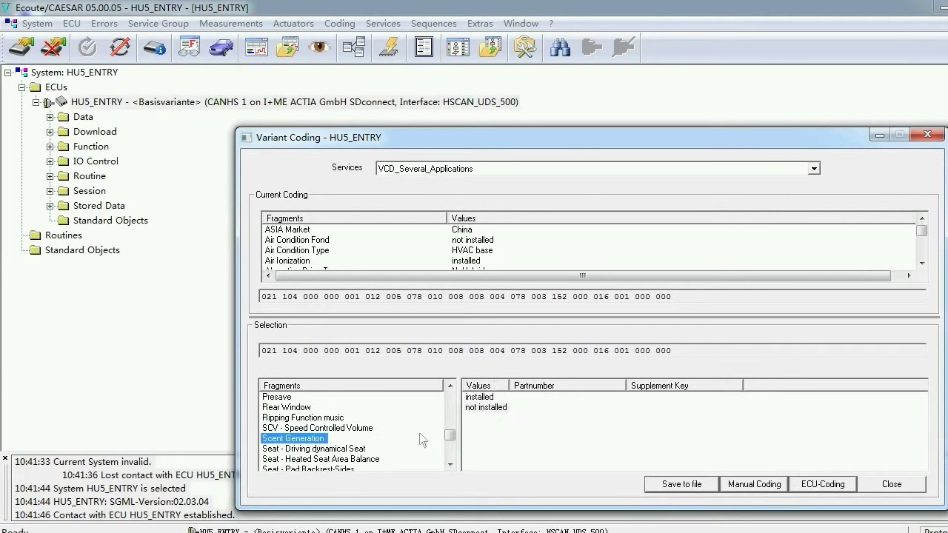
left_click(480, 397)
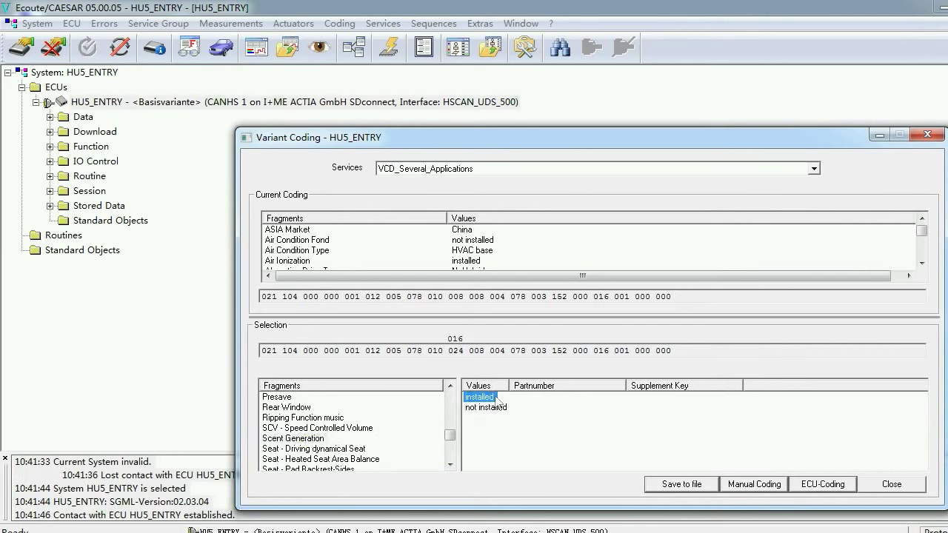
Write the Scent Generation coding to the ECU, accepting the SCN reset, and close variant coding
left_click(821, 481)
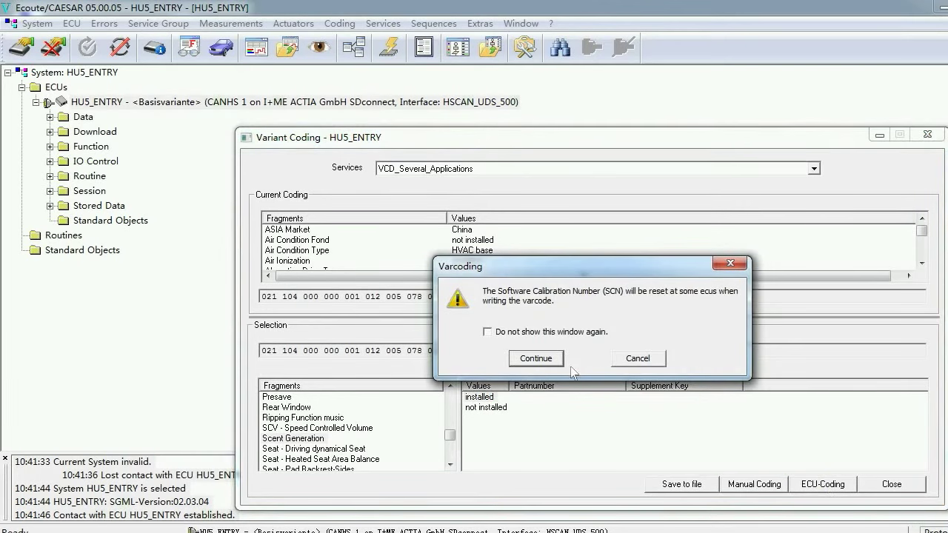
left_click(536, 358)
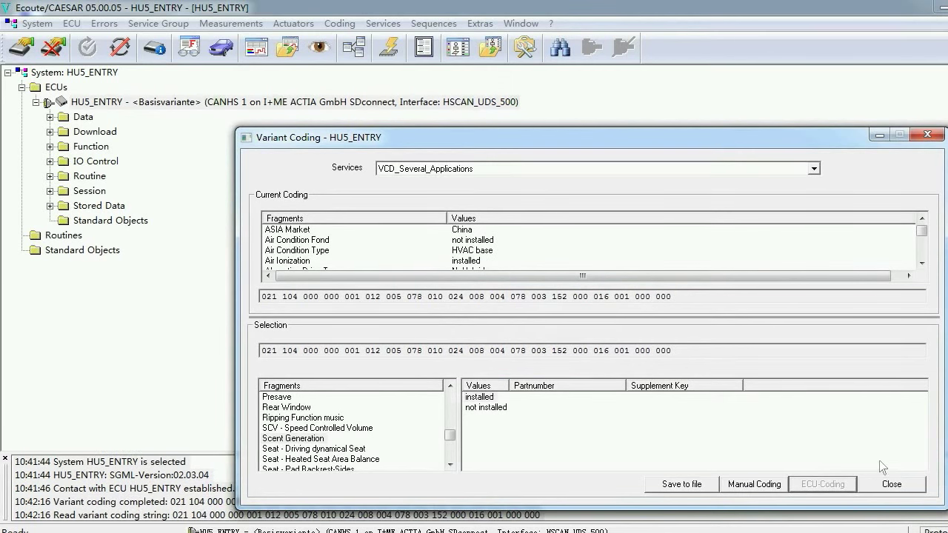
left_click(889, 485)
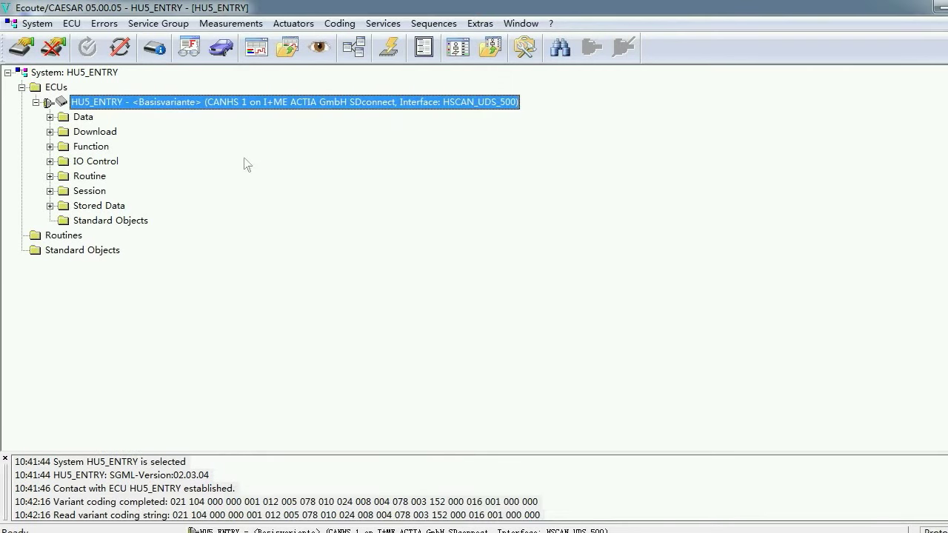
Run the FN_HardReset function for HU5_ENTRY and deselect the system
left_click(51, 146)
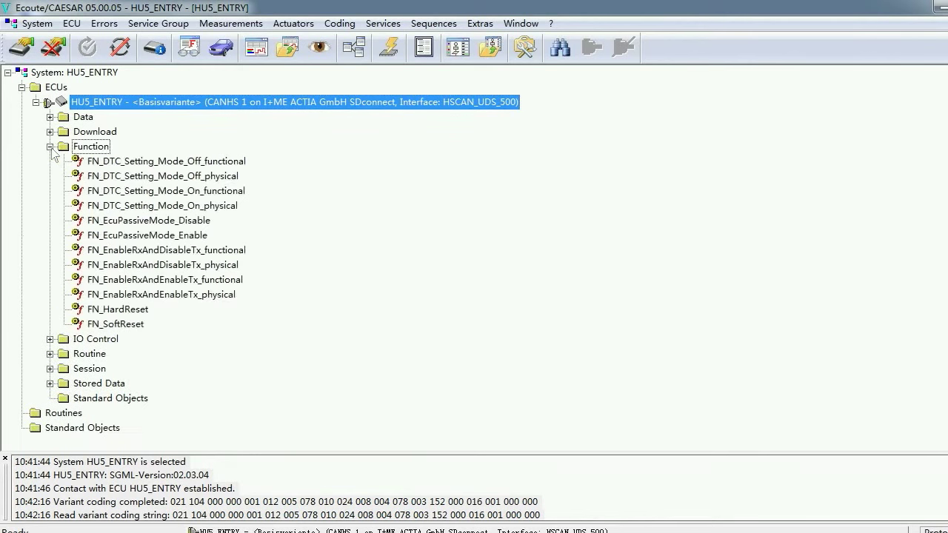
left_click(121, 316)
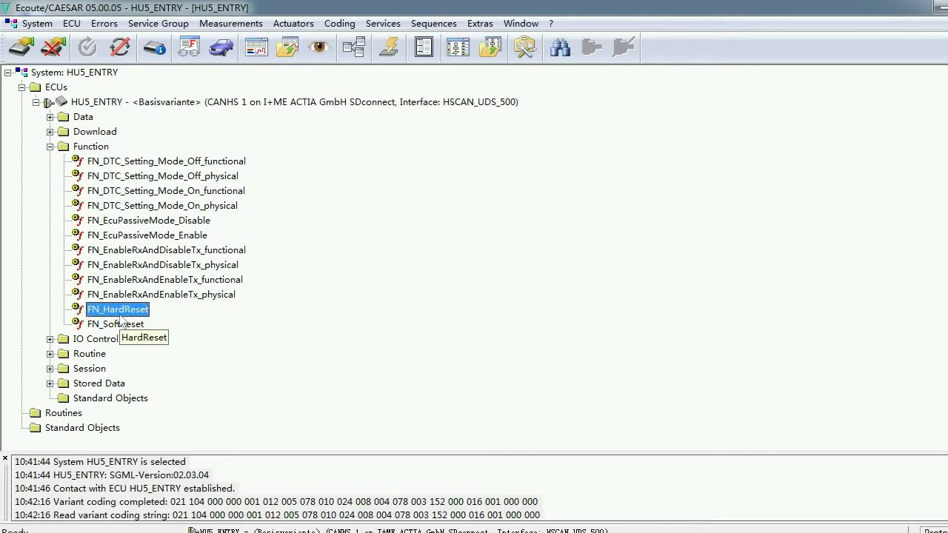
double_click(120, 316)
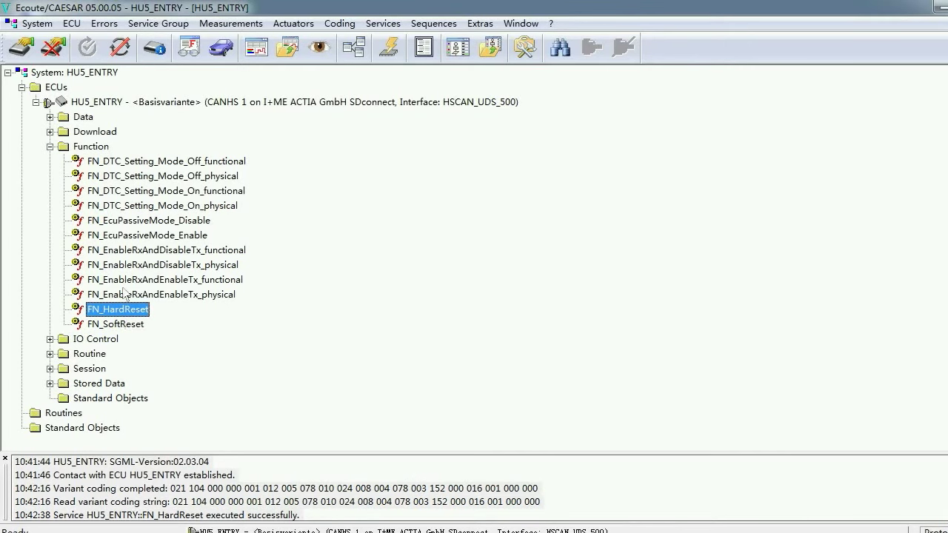
left_click(52, 47)
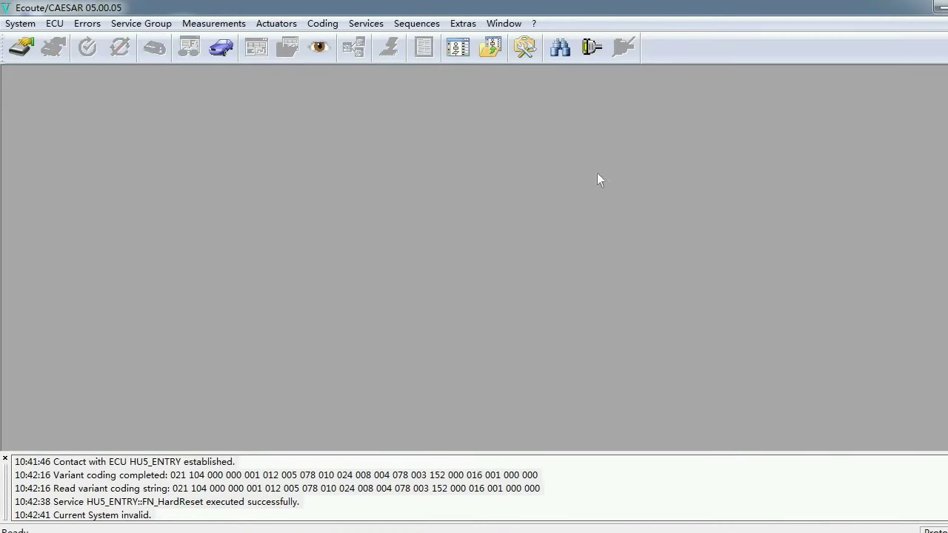
Restart Ecoute from the Start Center, show the DIOGENES-based .cbf systems in D:\cbf and select the HVAC222 system
left_click(940, 7)
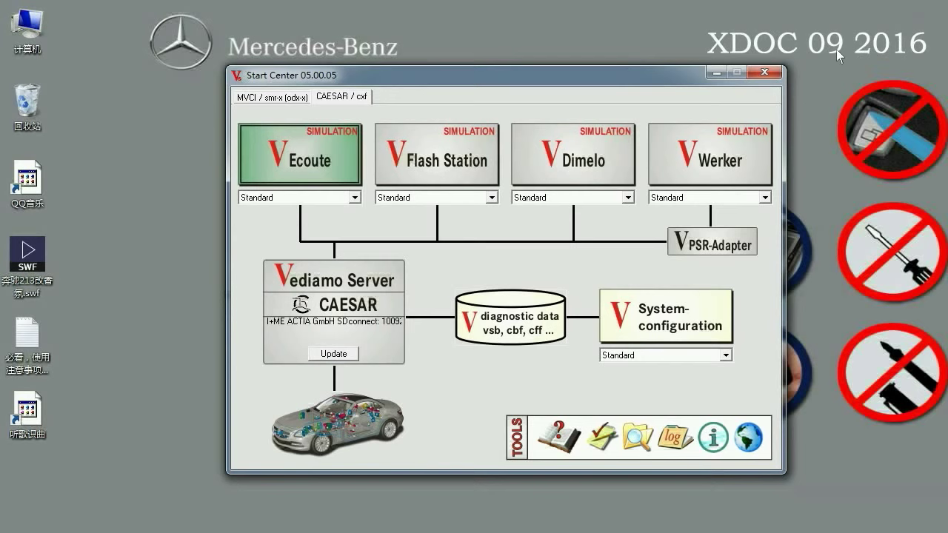
left_click(335, 131)
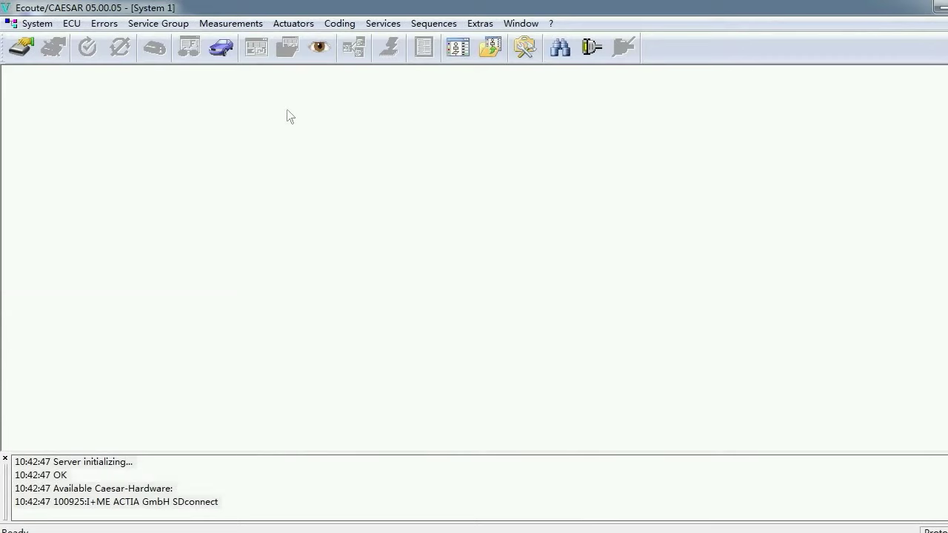
left_click(21, 48)
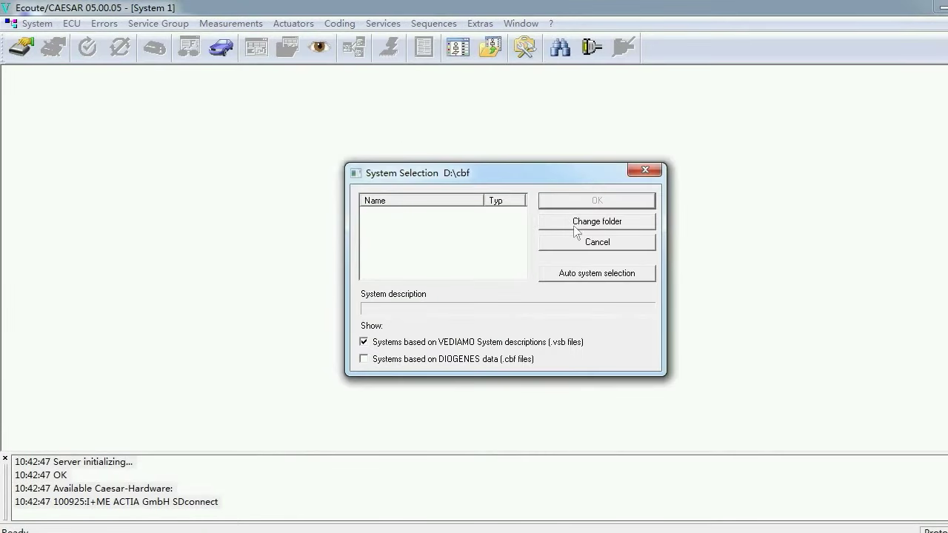
left_click(516, 358)
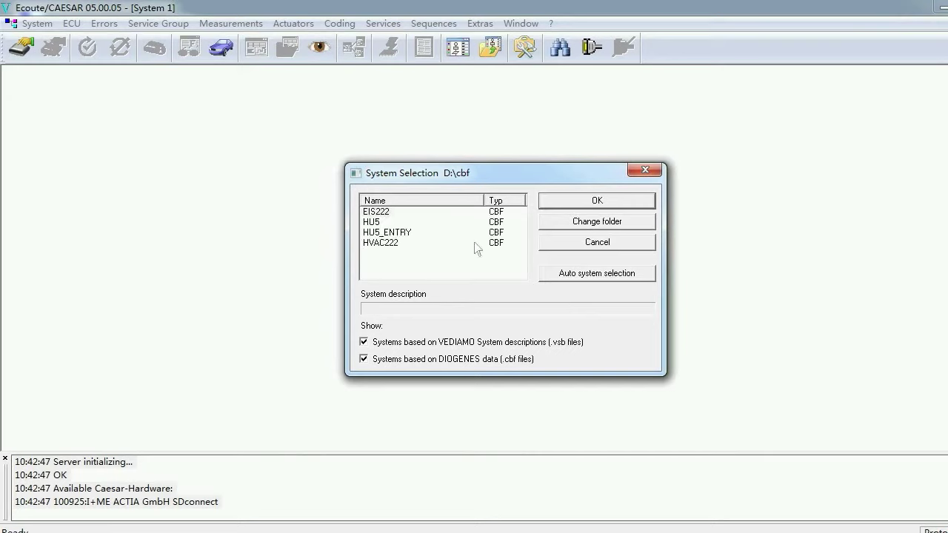
left_click(388, 244)
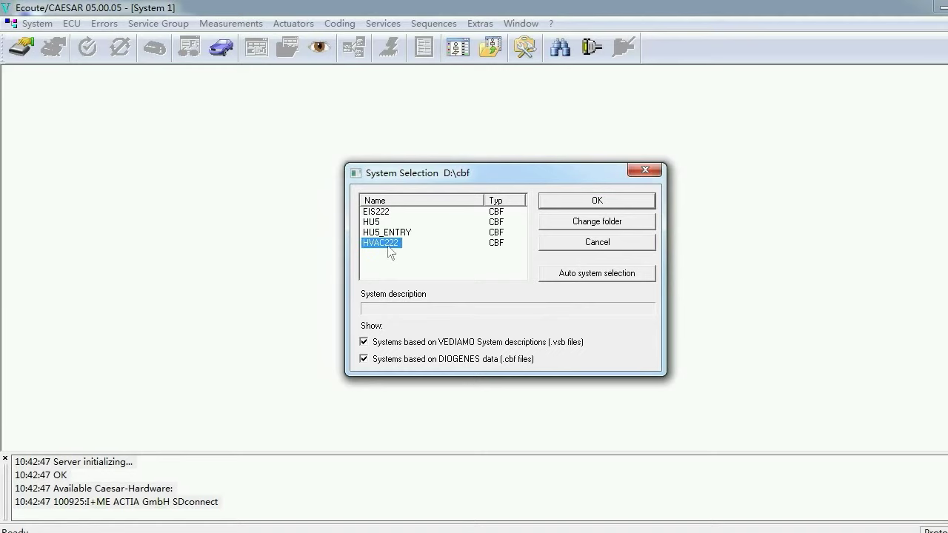
left_click(577, 199)
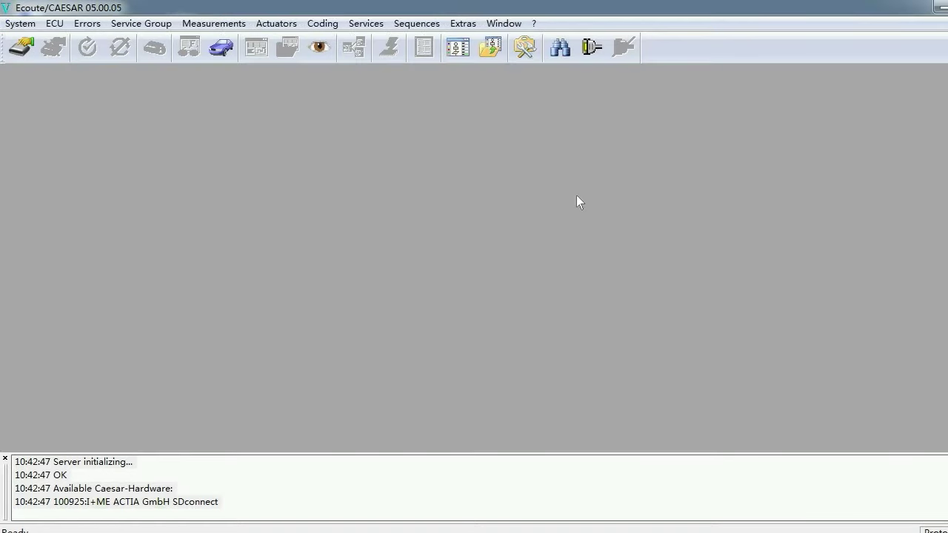
Set the HVAC222 ECU's connection to CANHS 1 on I+ME ACTIA GmbH SDconnect with interface HSCAN_UDS_500
left_click(306, 103)
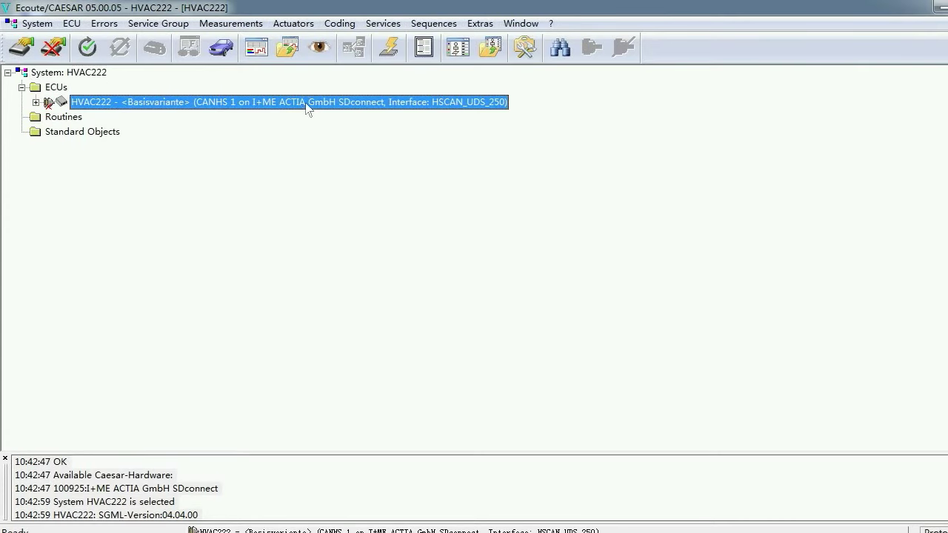
right_click(306, 103)
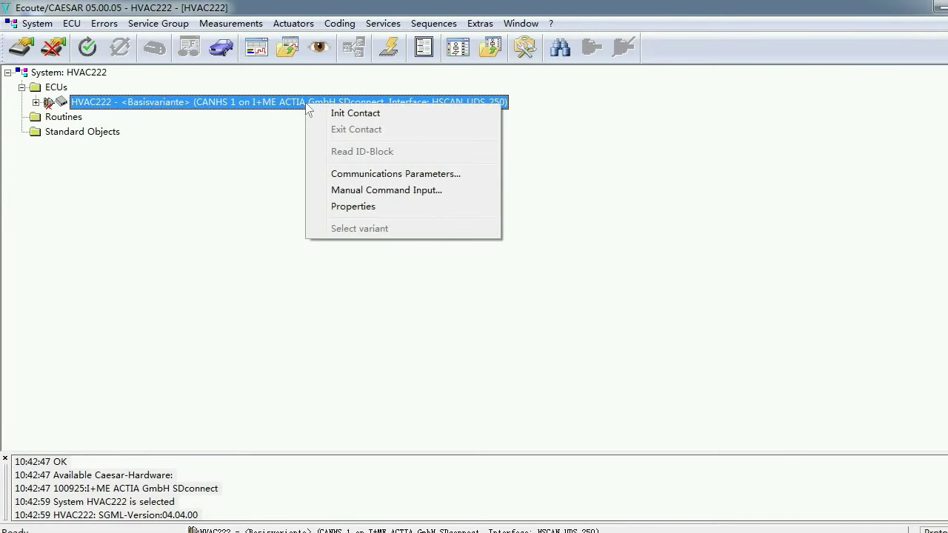
left_click(376, 206)
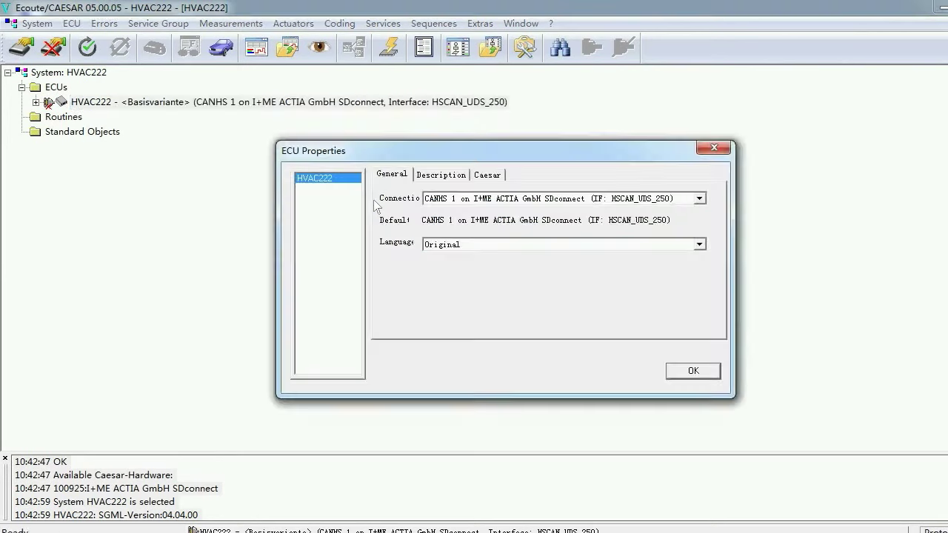
left_click(700, 198)
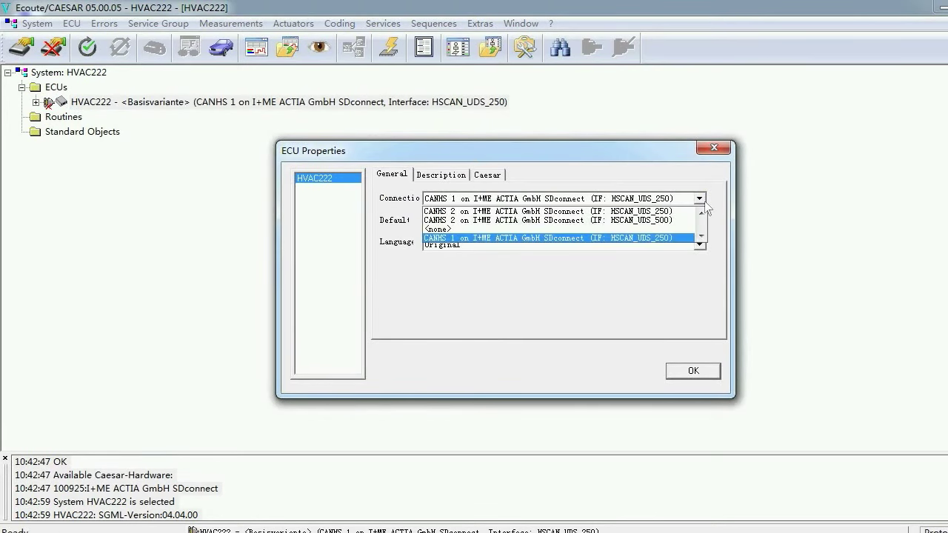
left_click(701, 213)
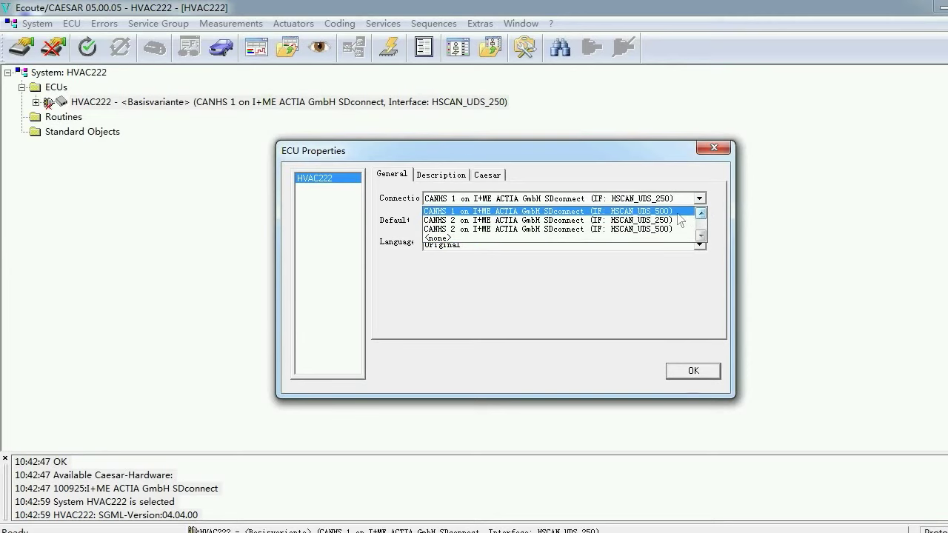
left_click(677, 212)
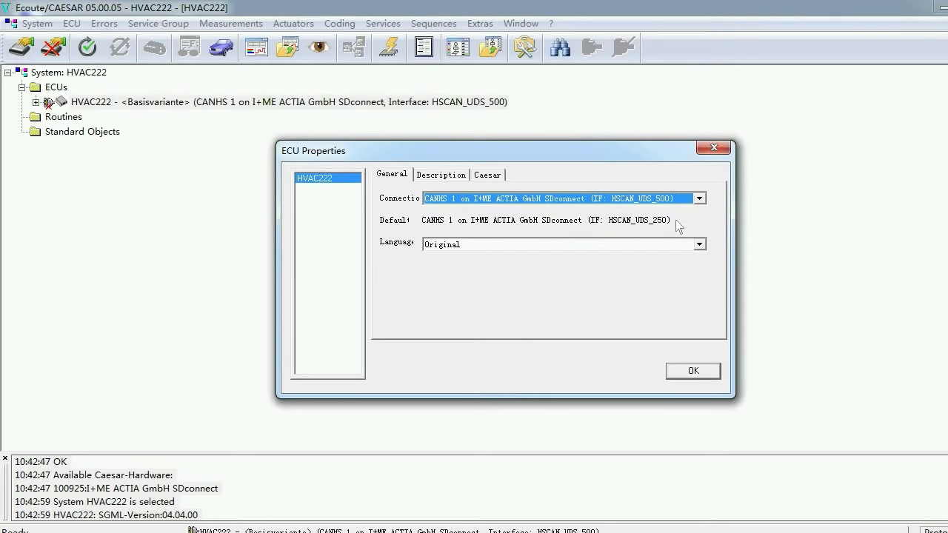
left_click(694, 372)
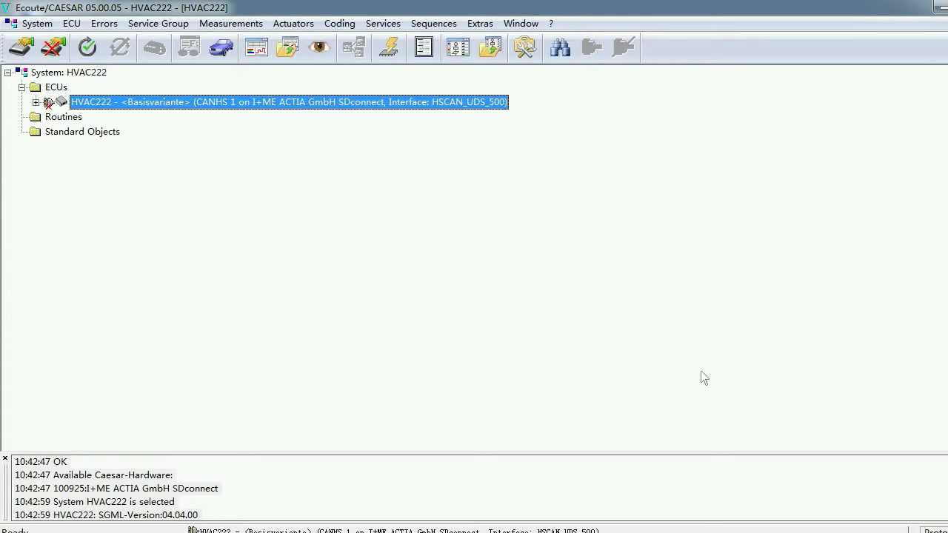
Establish contact with the HVAC222 ECU and run its DJ_SecurityAccess diagnostic job
double_click(364, 107)
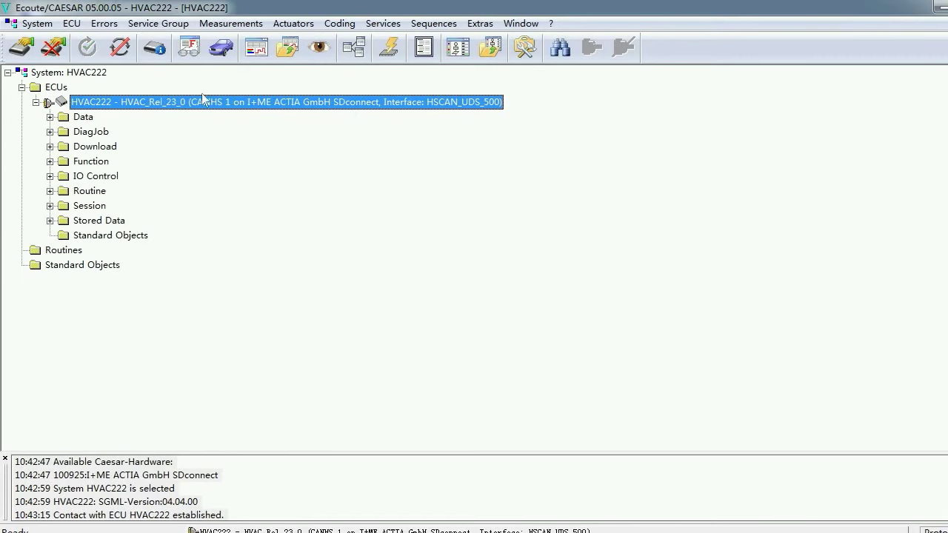
left_click(51, 131)
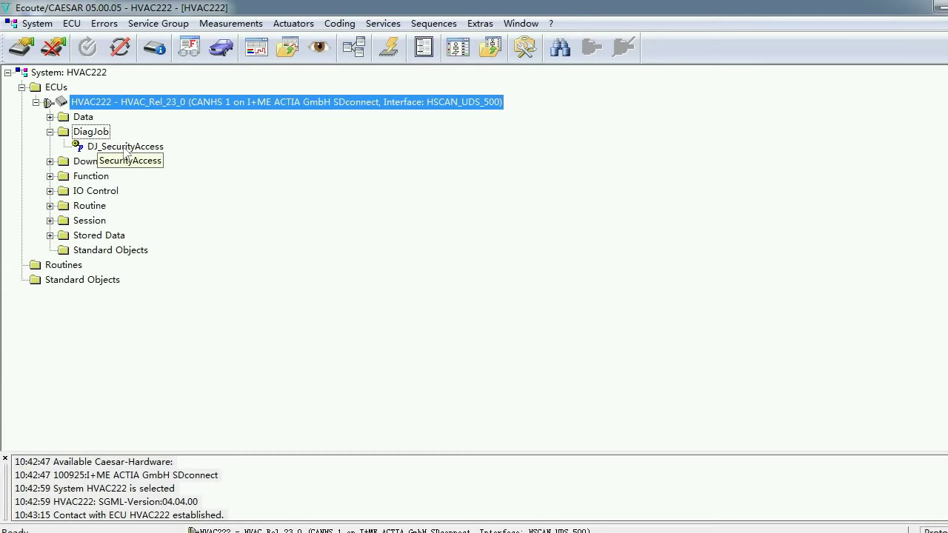
double_click(126, 147)
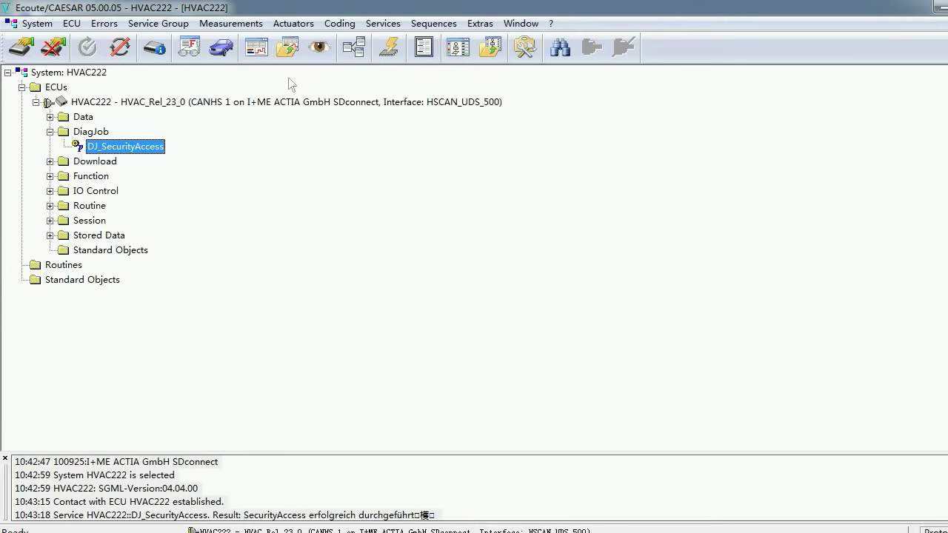
Open variant coding for HVAC222 and set the SA Beduftung fragment in VCD_Konfigurationskodierung to SA Beduftung Code 210K verbaut
left_click(358, 58)
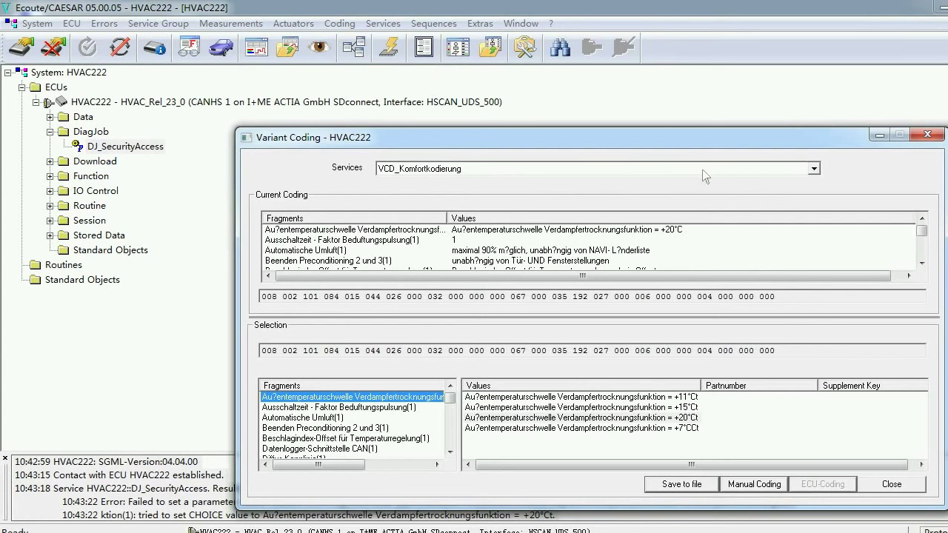
left_click(814, 169)
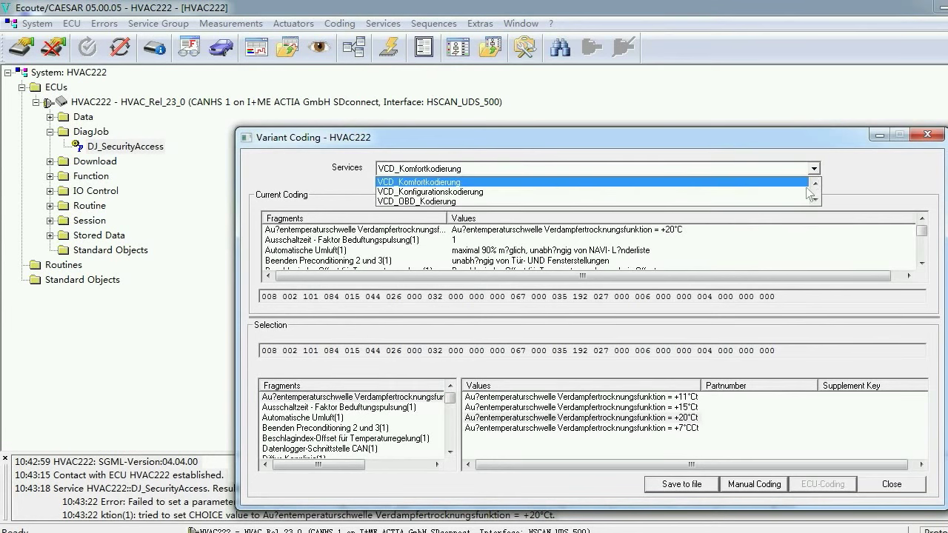
left_click(807, 192)
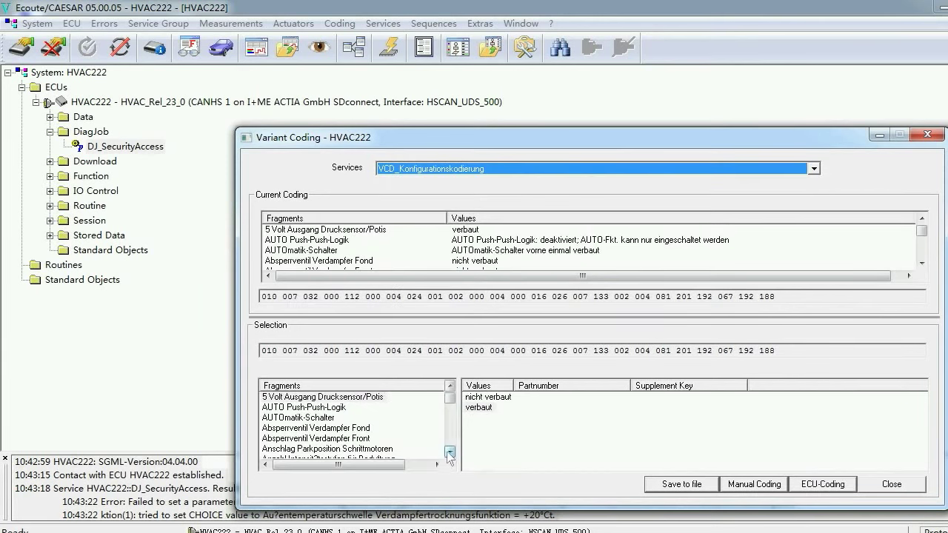
left_click(450, 454)
left_click(450, 453)
left_click(450, 453)
left_click(450, 453)
left_click(450, 454)
left_click(449, 451)
left_click(450, 452)
left_click(450, 452)
left_click(449, 452)
left_click(450, 450)
left_click(450, 450)
left_click(449, 451)
left_click(450, 451)
left_click(450, 451)
left_click(450, 451)
left_click(450, 452)
left_click(450, 451)
left_click(450, 451)
left_click(449, 452)
left_click(450, 451)
left_click(450, 451)
left_click(450, 451)
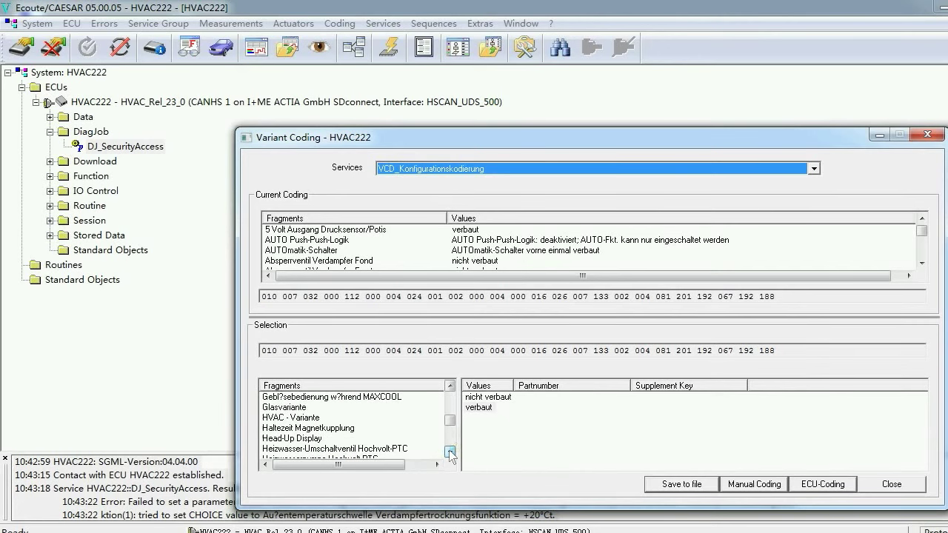
left_click(450, 451)
left_click(450, 451)
left_click(450, 452)
left_click(450, 451)
left_click(450, 451)
left_click(450, 451)
left_click(450, 452)
left_click(450, 451)
left_click(450, 452)
left_click(450, 451)
left_click(450, 451)
left_click(450, 451)
left_click(449, 451)
left_click(449, 452)
left_click(449, 451)
left_click(450, 451)
left_click(449, 451)
left_click(450, 451)
left_click(450, 452)
left_click(449, 452)
left_click(450, 451)
left_click(450, 452)
left_click(449, 451)
left_click(449, 451)
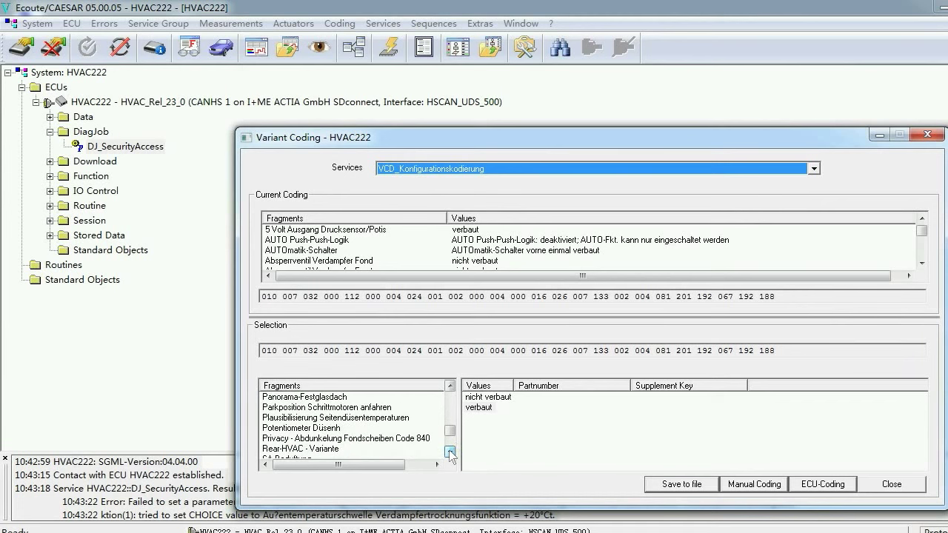
left_click(450, 451)
left_click(449, 451)
left_click(449, 451)
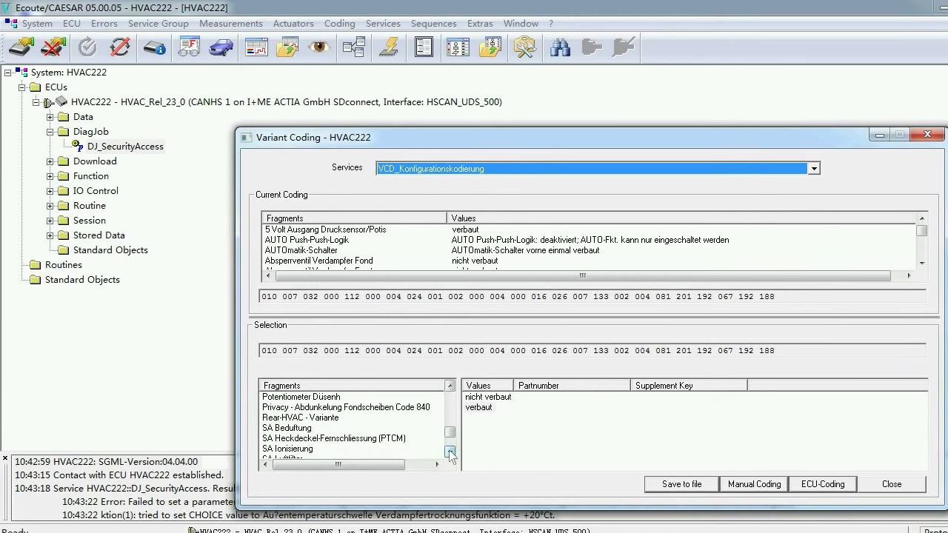
left_click(450, 451)
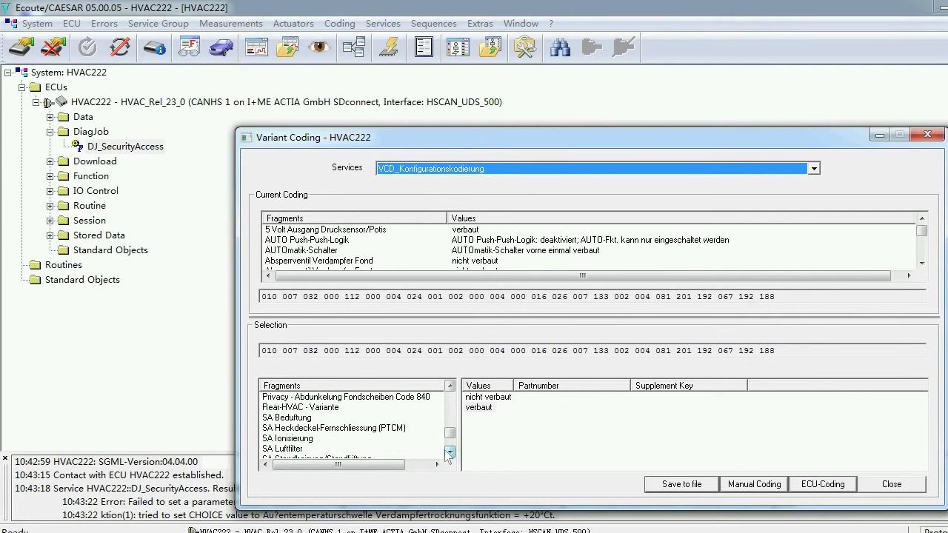
left_click(289, 418)
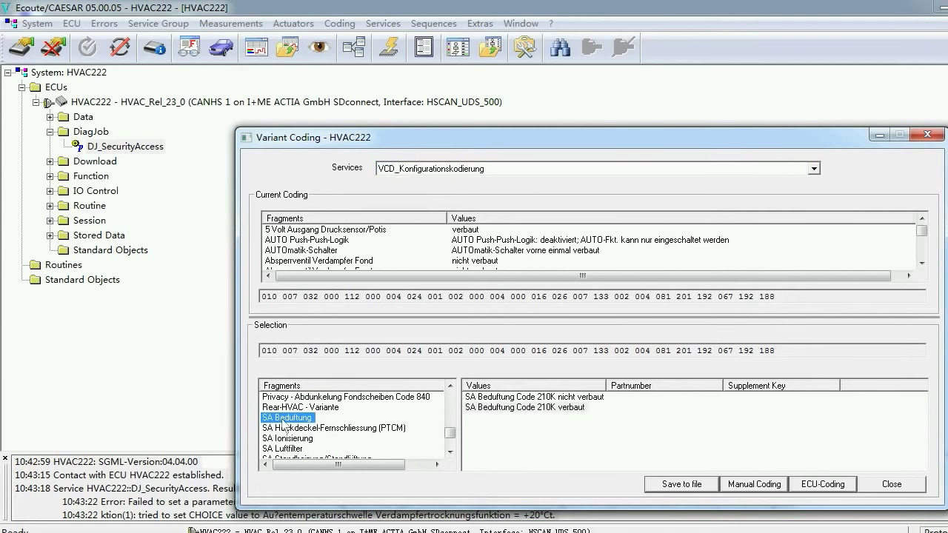
left_click(551, 408)
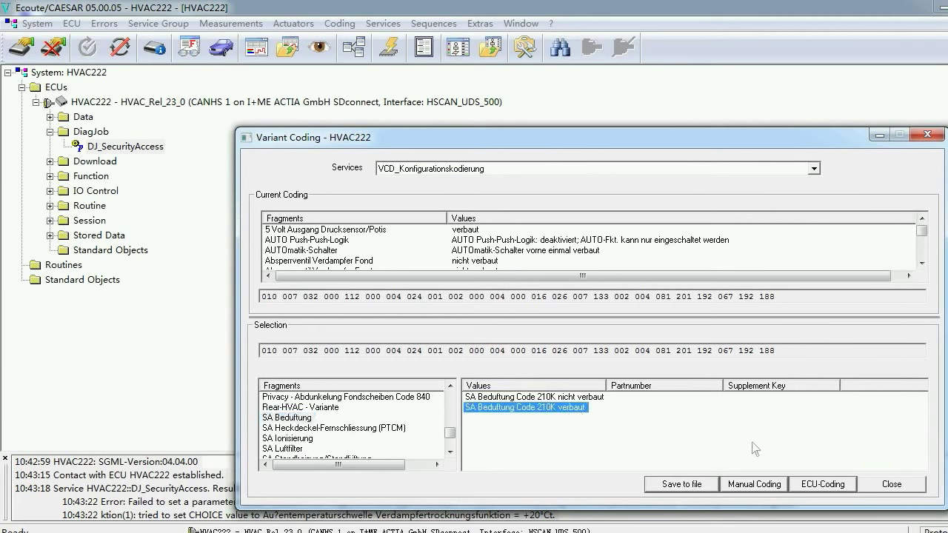
Write the SA Beduftung coding to the HVAC222 ECU, accepting the SCN reset, and close variant coding
left_click(821, 485)
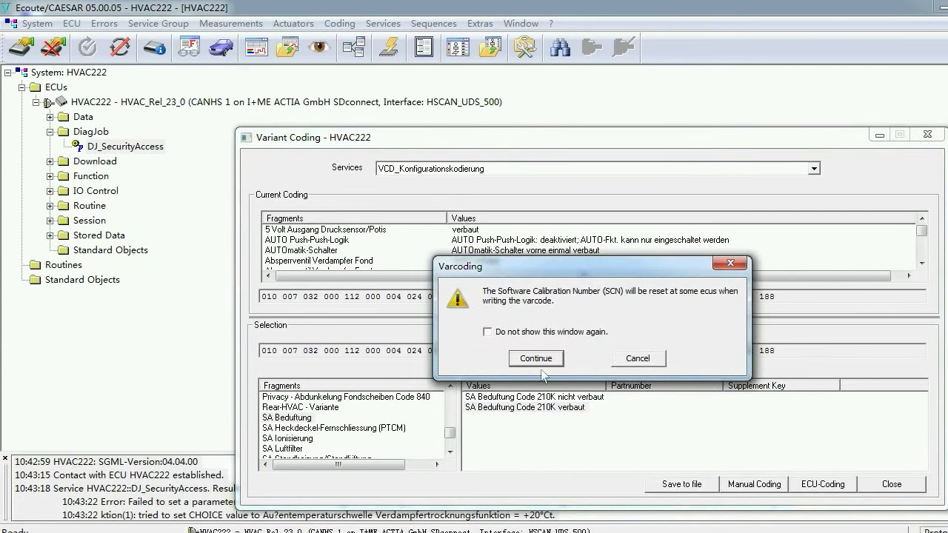
left_click(525, 359)
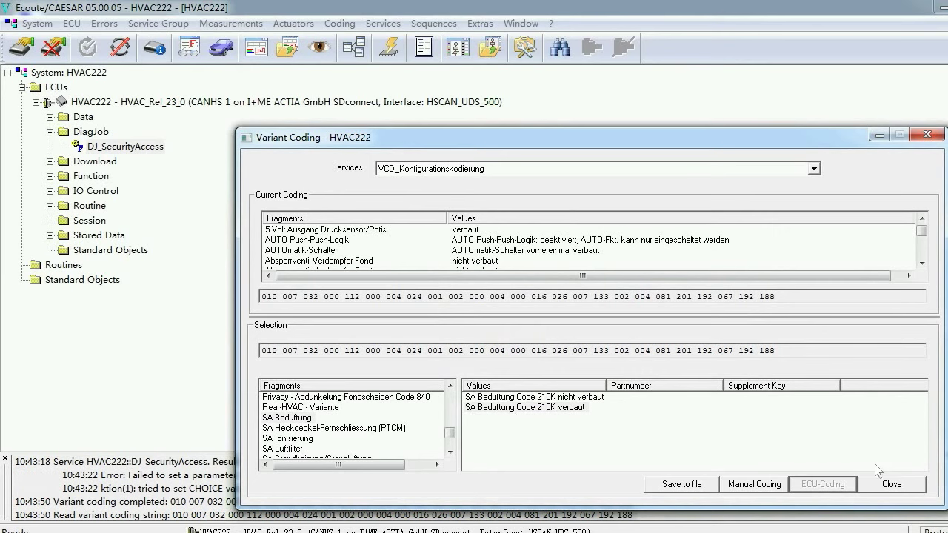
left_click(891, 484)
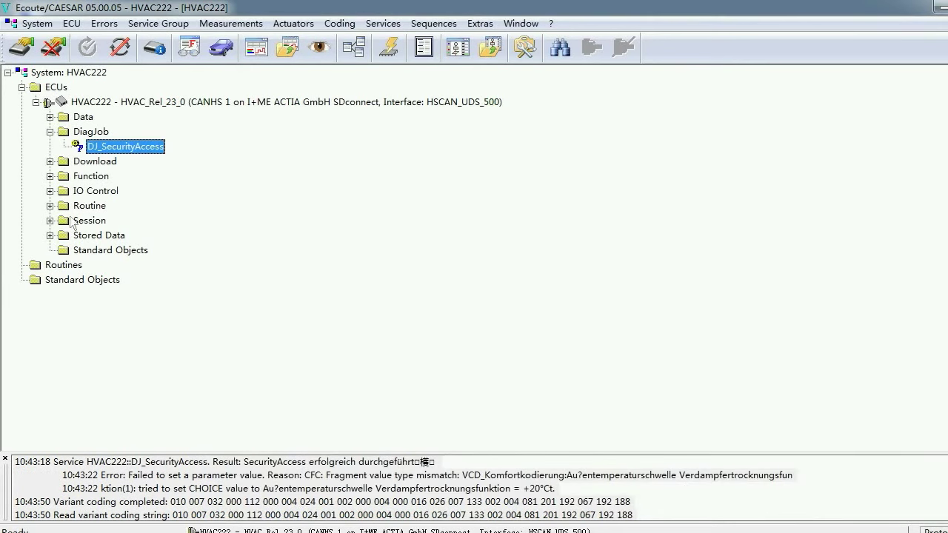
Run the FN_HardReset function for HVAC222 and deselect the system
left_click(50, 176)
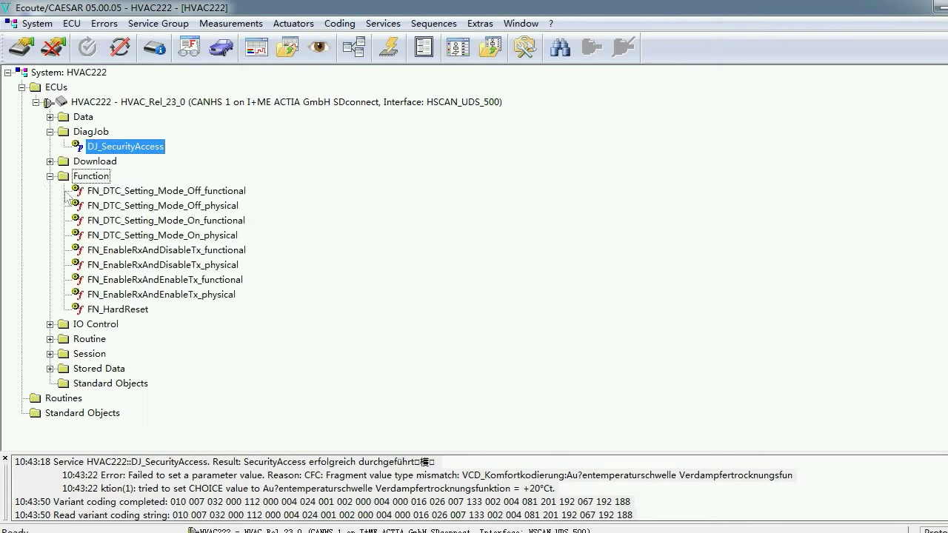
double_click(132, 311)
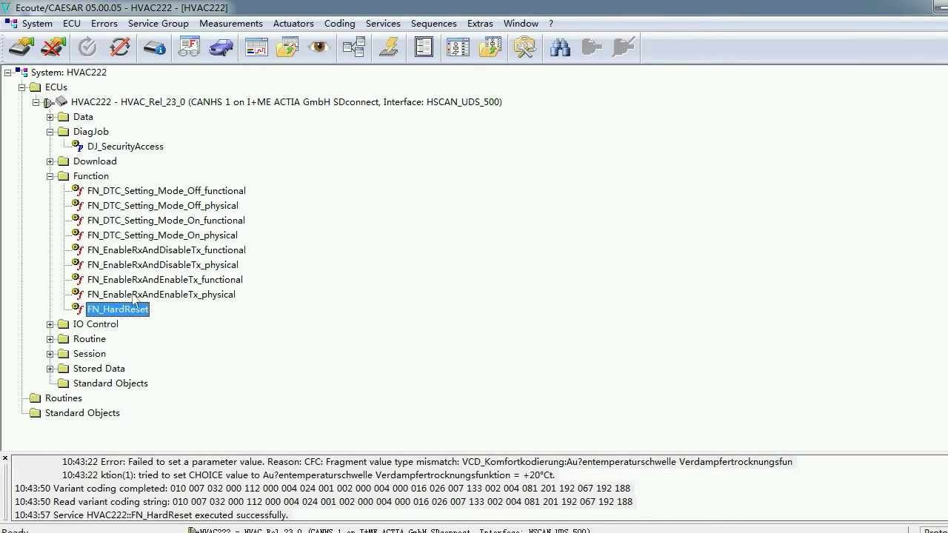
left_click(57, 49)
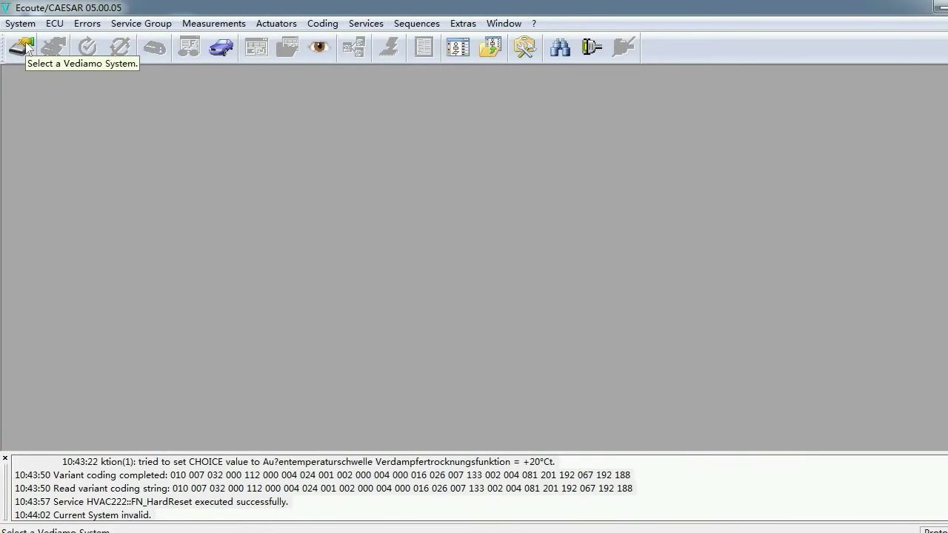
Select the HVAC222 system and set its ECU connection to CANHS 1 on I+ME ACTIA GmbH SDconnect (IF: HSCAN_UDS_500)
left_click(27, 46)
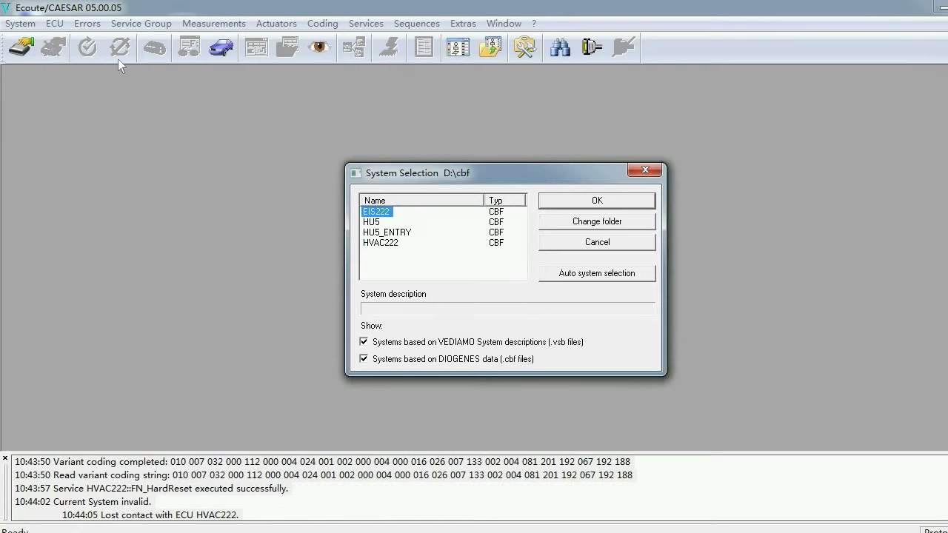
left_click(391, 242)
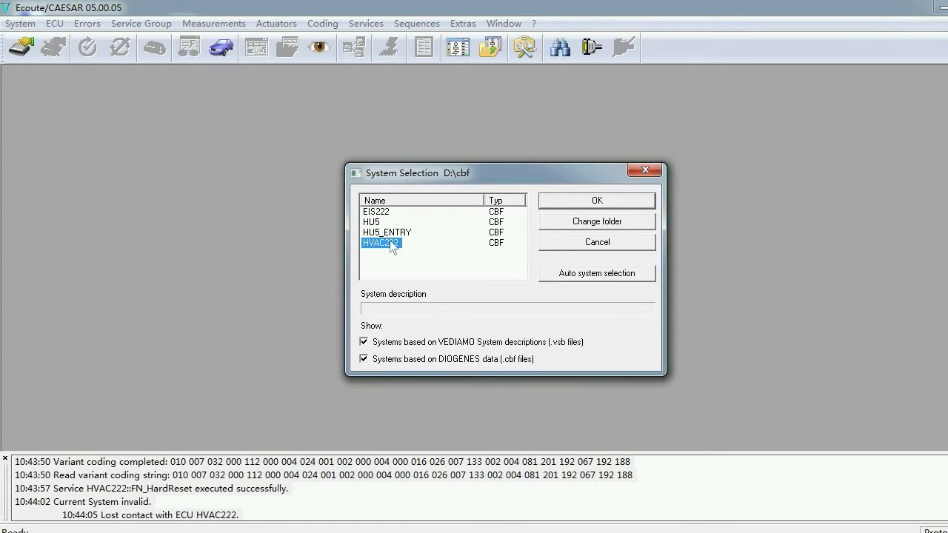
left_click(586, 200)
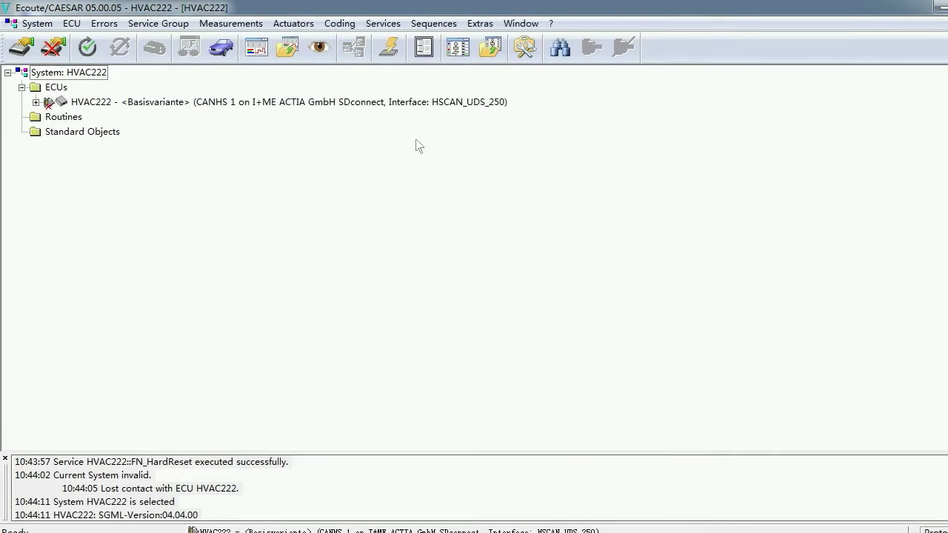
right_click(363, 105)
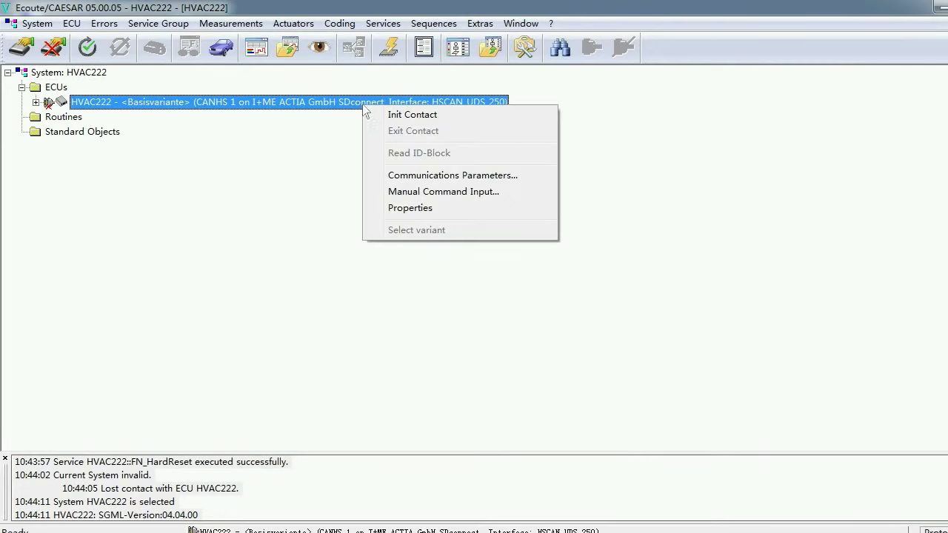
left_click(411, 208)
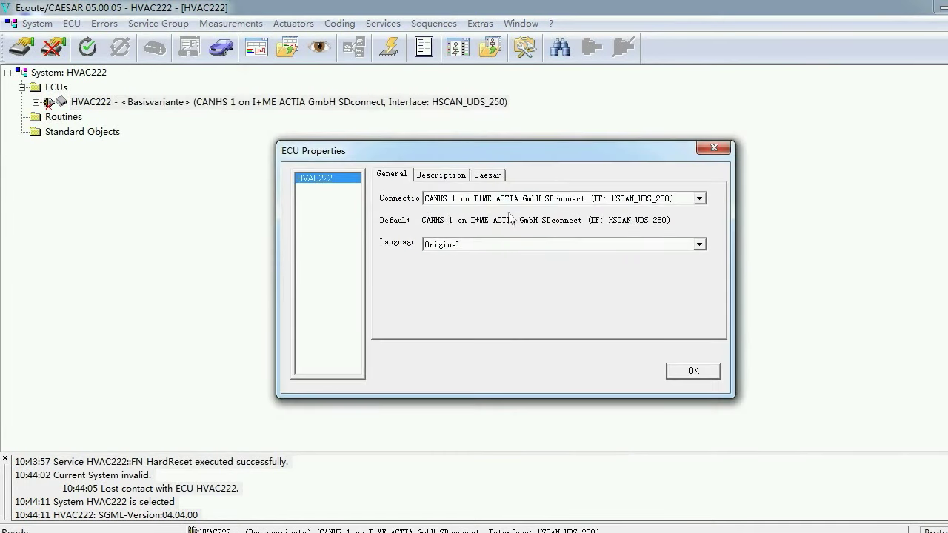
left_click(701, 200)
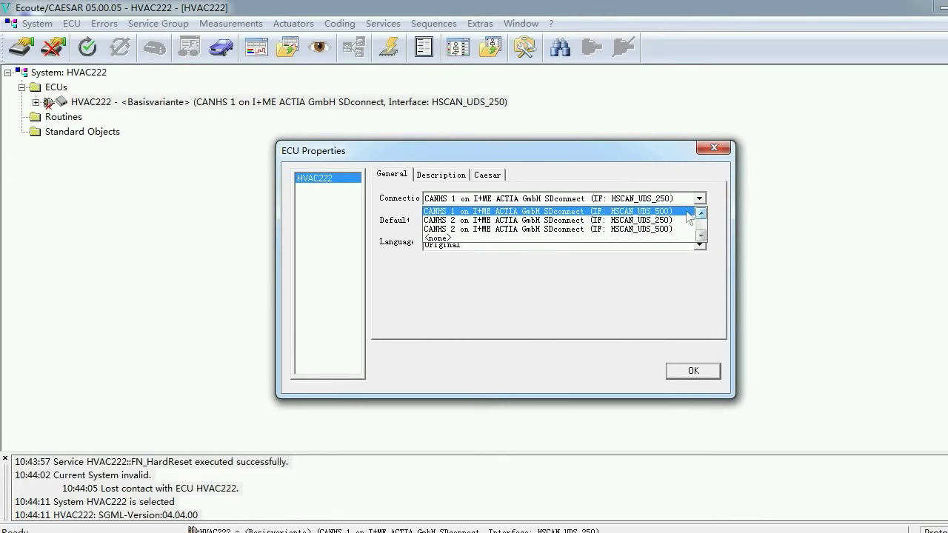
left_click(686, 212)
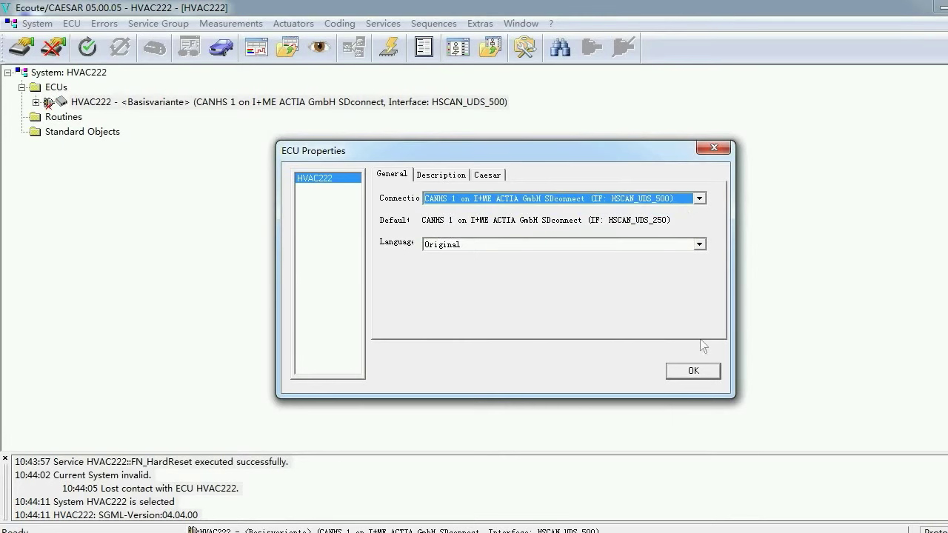
left_click(696, 371)
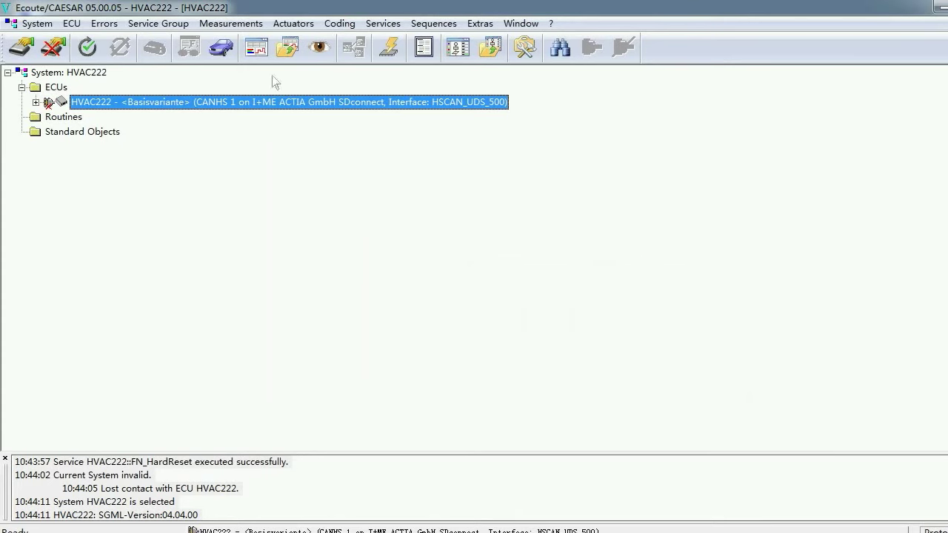
Initiate contact with the reselected HVAC222 ECU and execute its DJ_SecurityAccess job
double_click(265, 102)
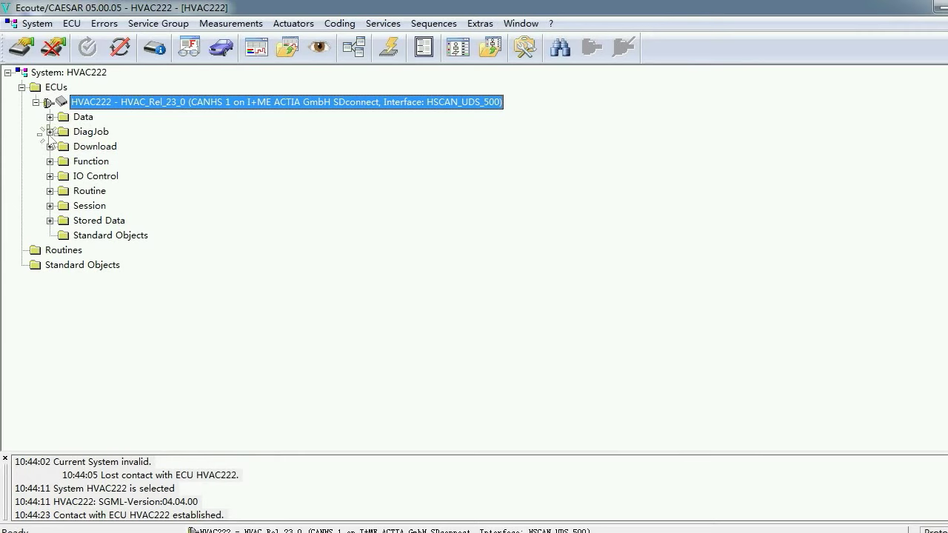
left_click(49, 131)
left_click(98, 151)
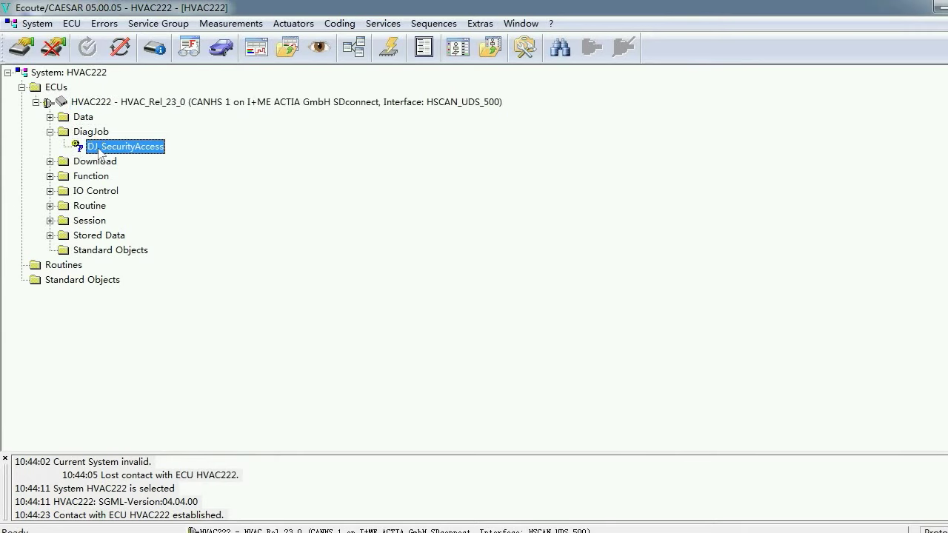
double_click(98, 151)
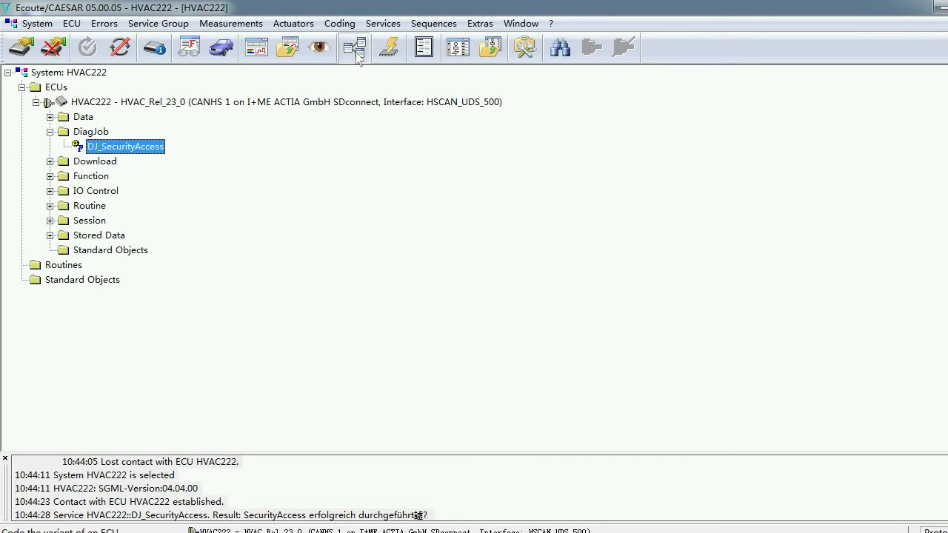
Open variant coding for HVAC222 and choose the VCD_Konfigurationskodierung service
left_click(356, 50)
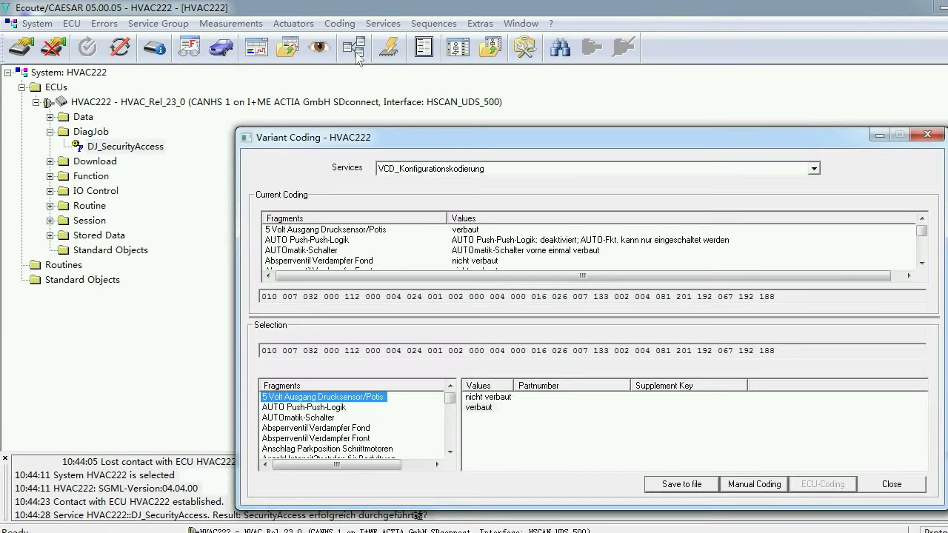
left_click(818, 169)
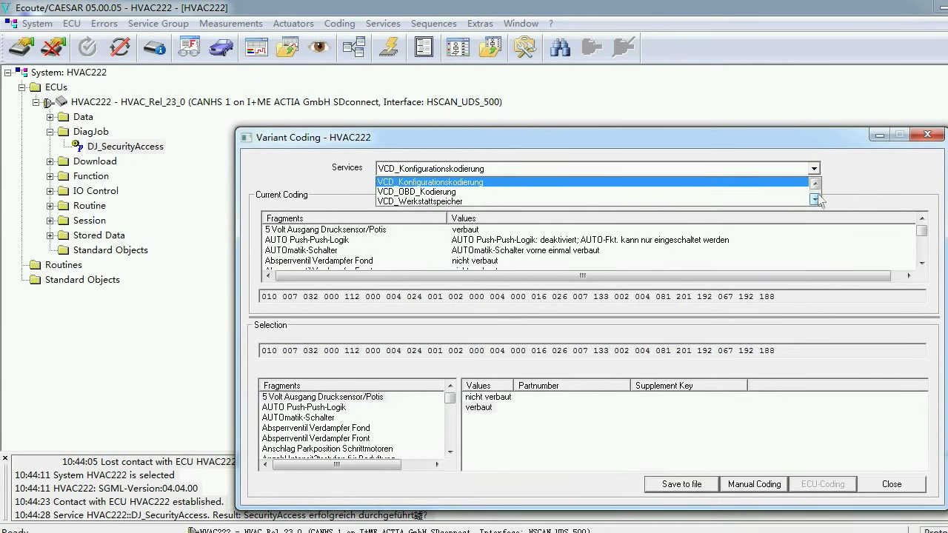
left_click(815, 182)
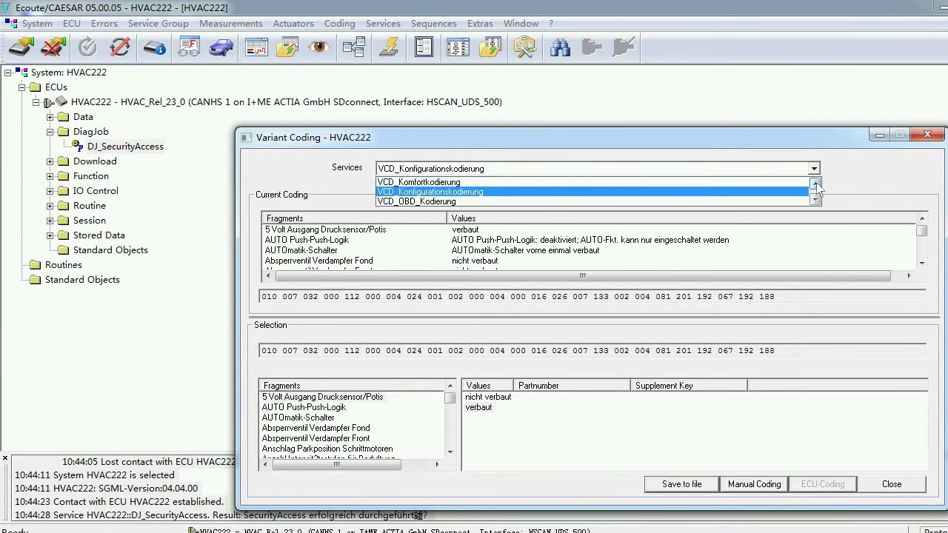
left_click(763, 191)
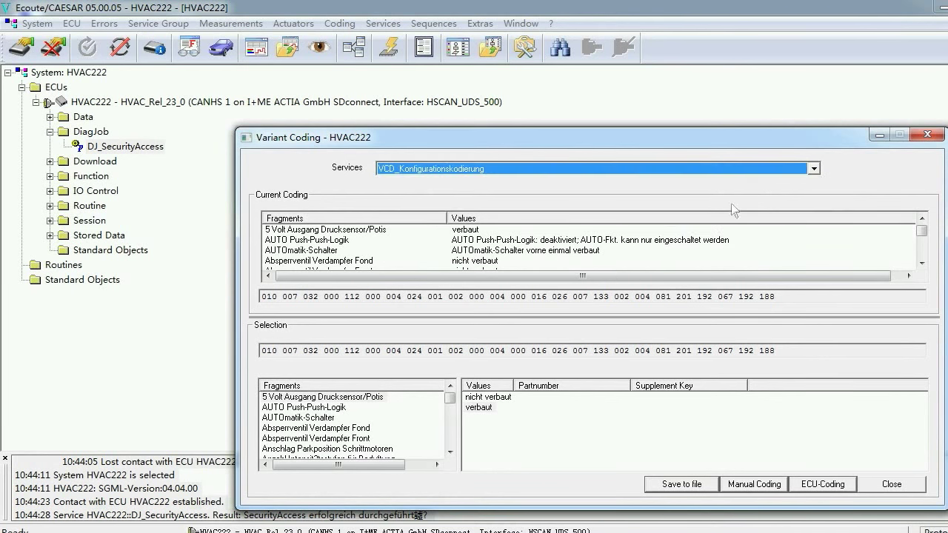